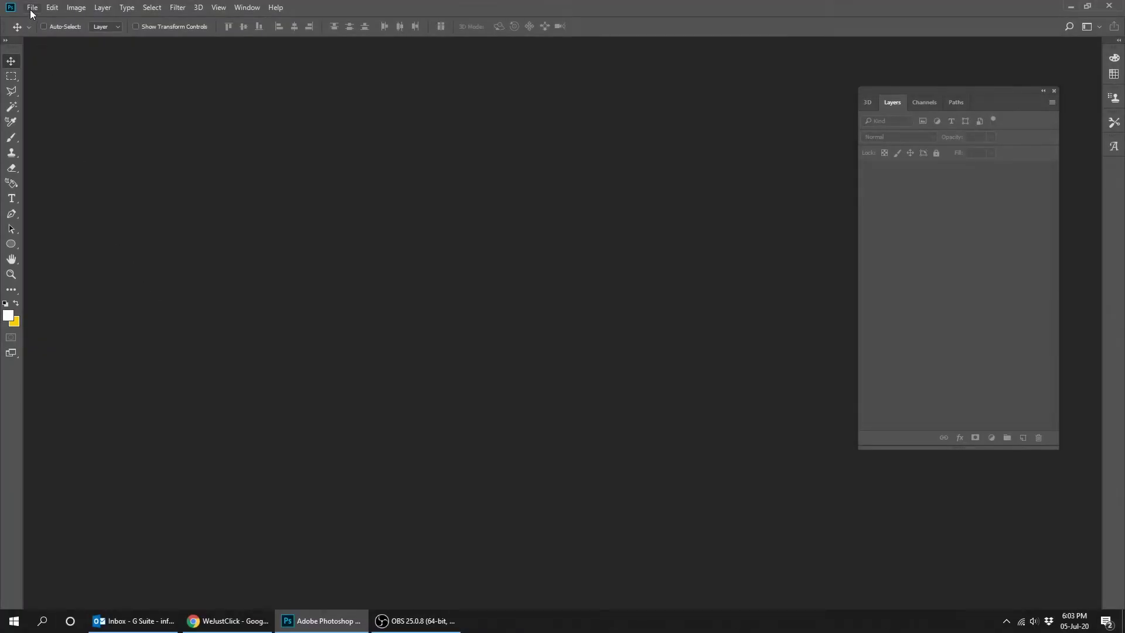
Step: Create a new 1920 × 1080 px, 72 ppi document, Untitled-1
click(33, 8)
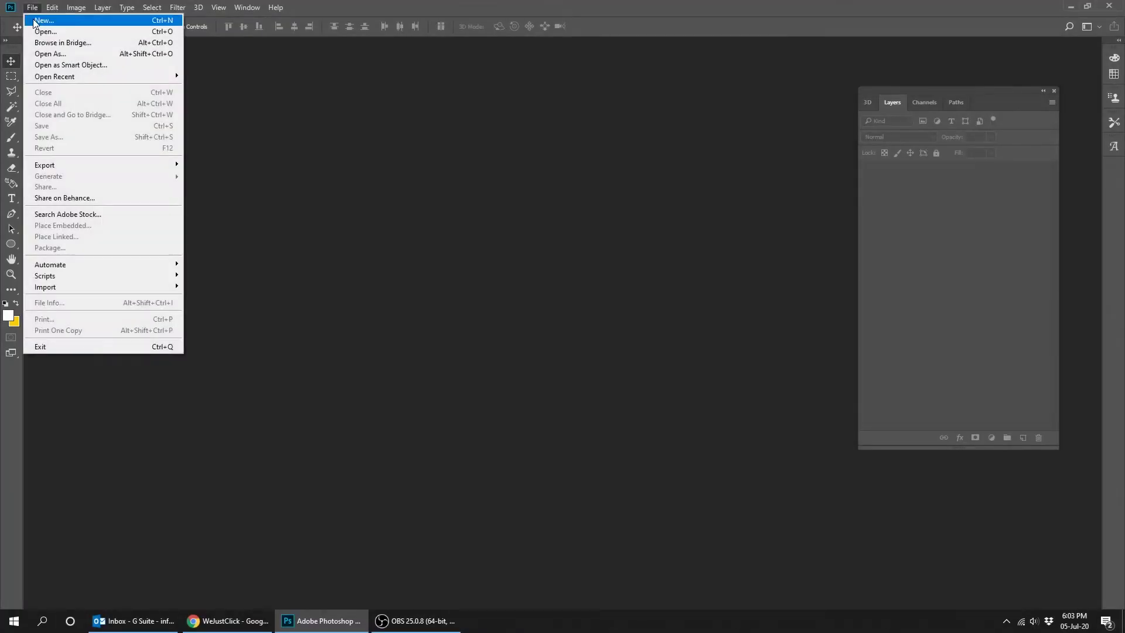
click(68, 25)
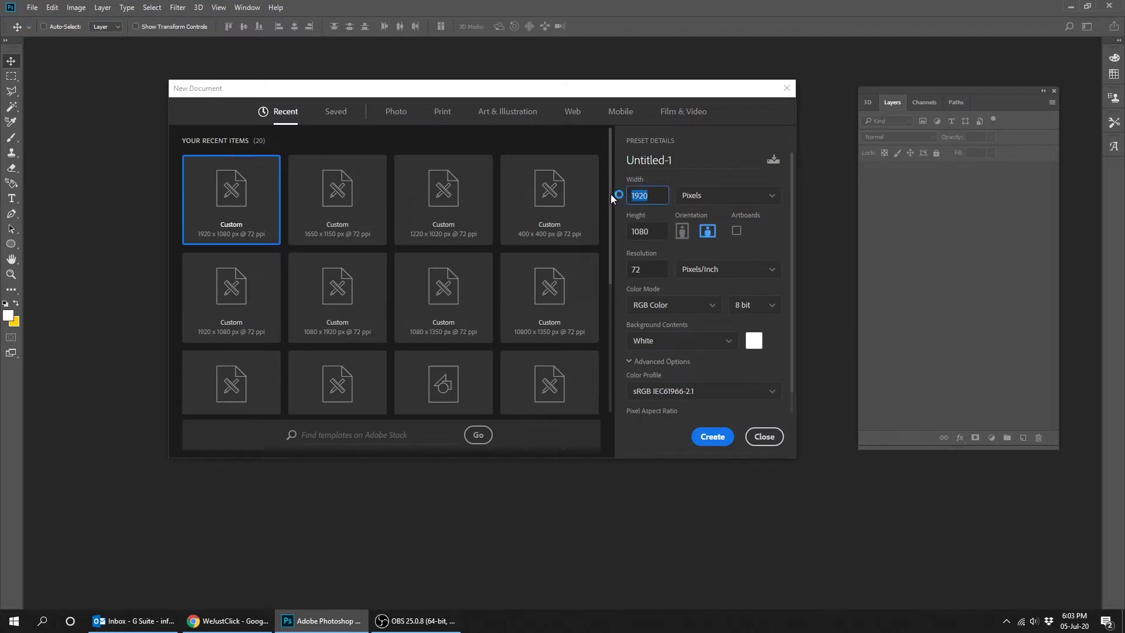
text(1920)
key(Tab)
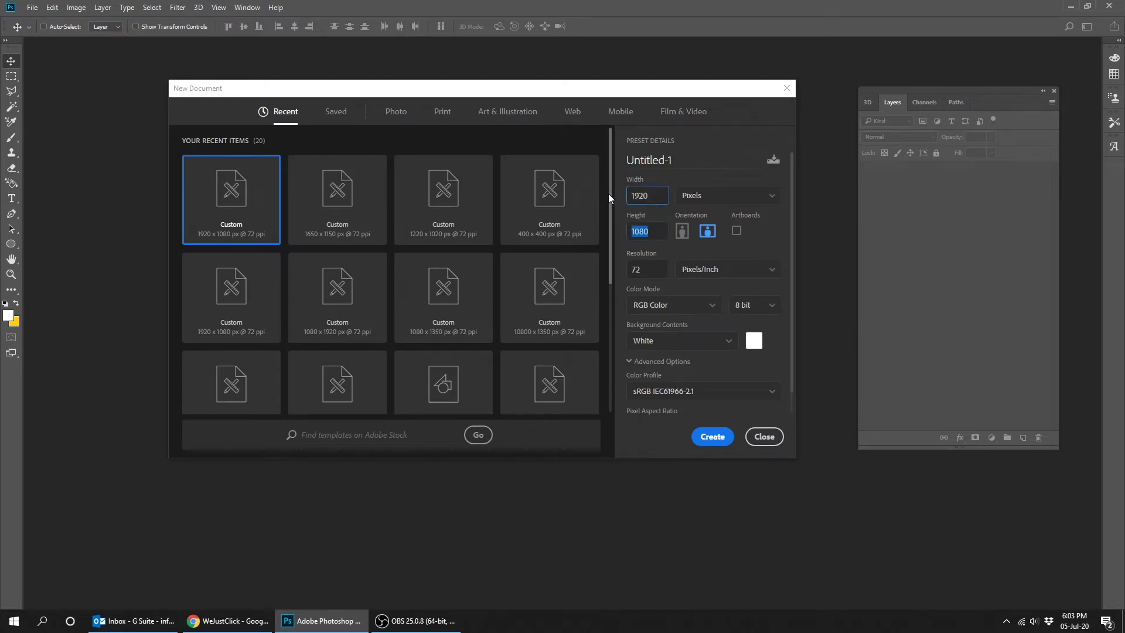
text(1080)
key(shift+Tab)
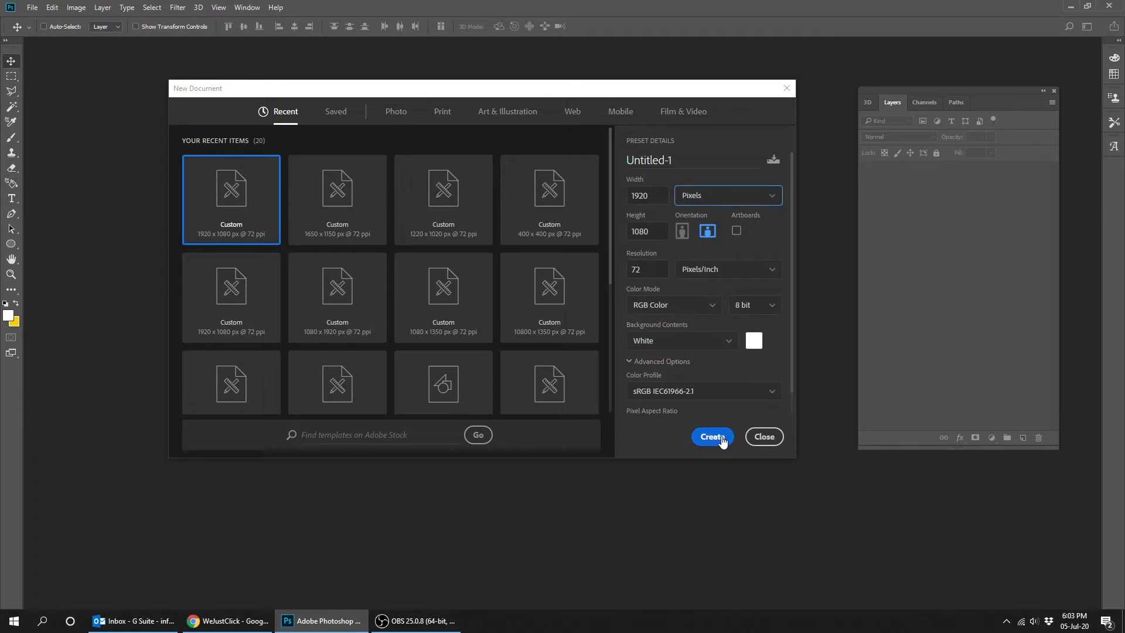
click(712, 437)
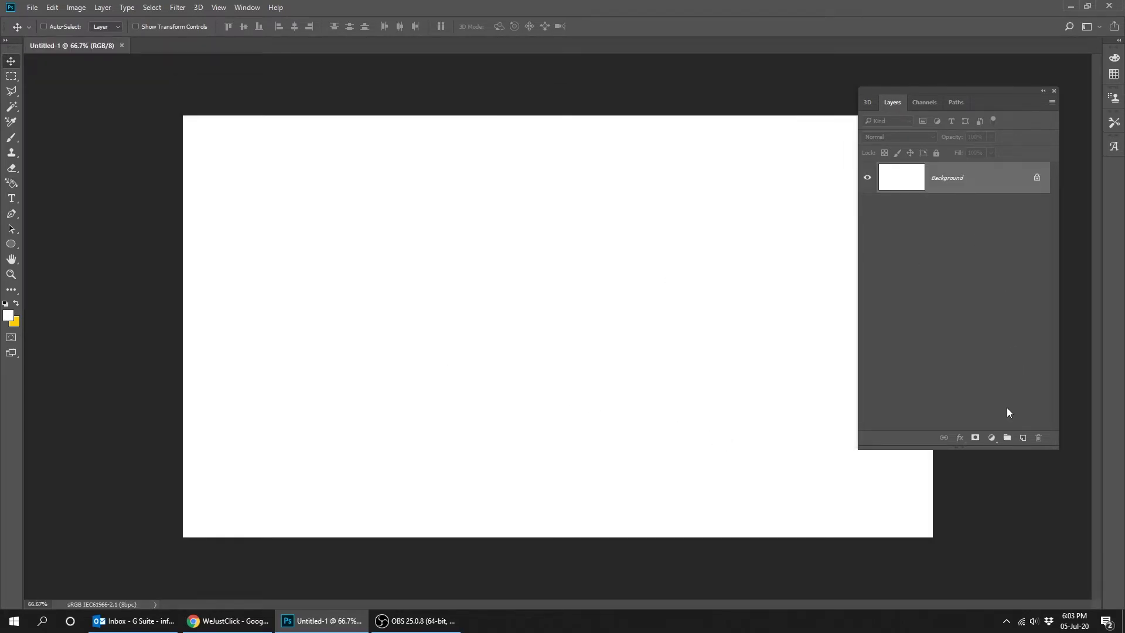
Step: Add a black (#000000) Solid Color fill layer, Color Fill 1, over the Background
click(992, 438)
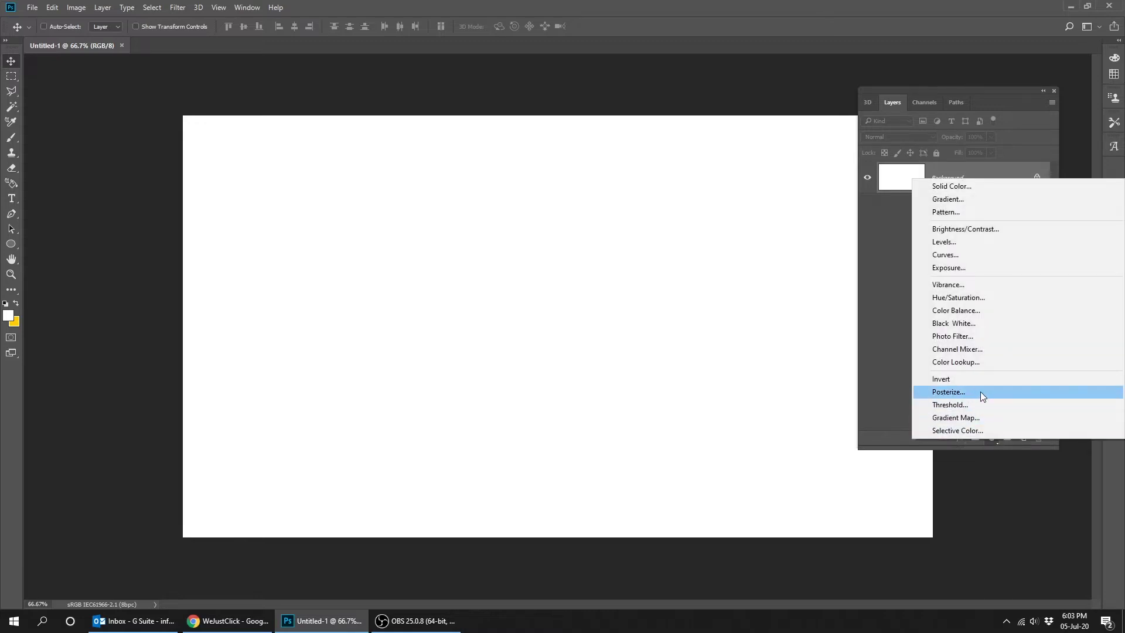
click(958, 191)
drag(719, 389, 565, 505)
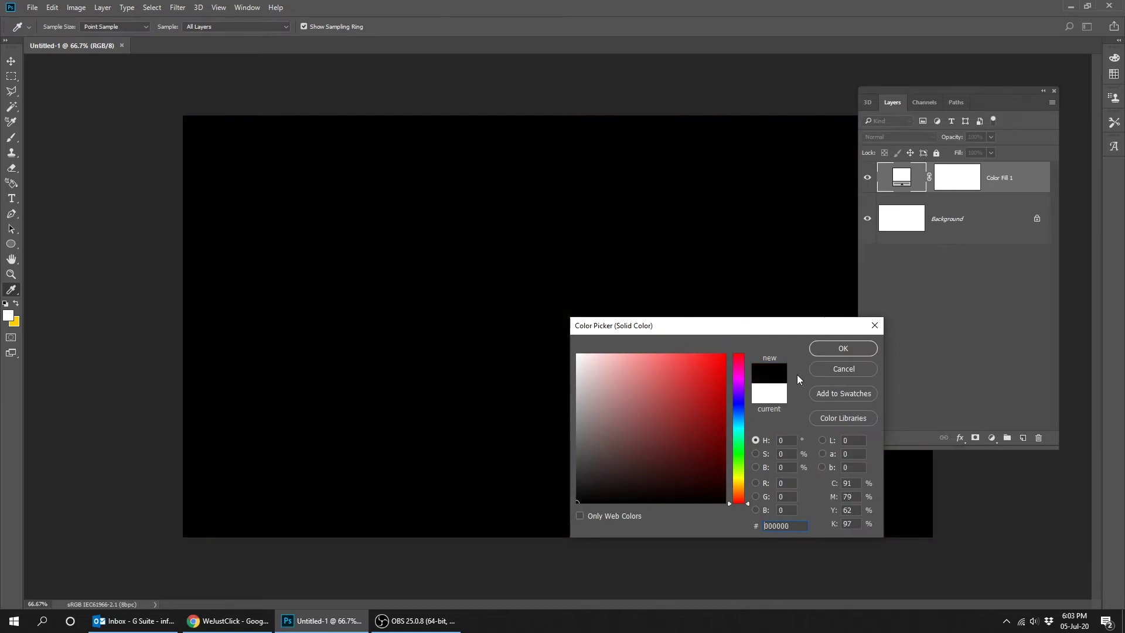
click(822, 350)
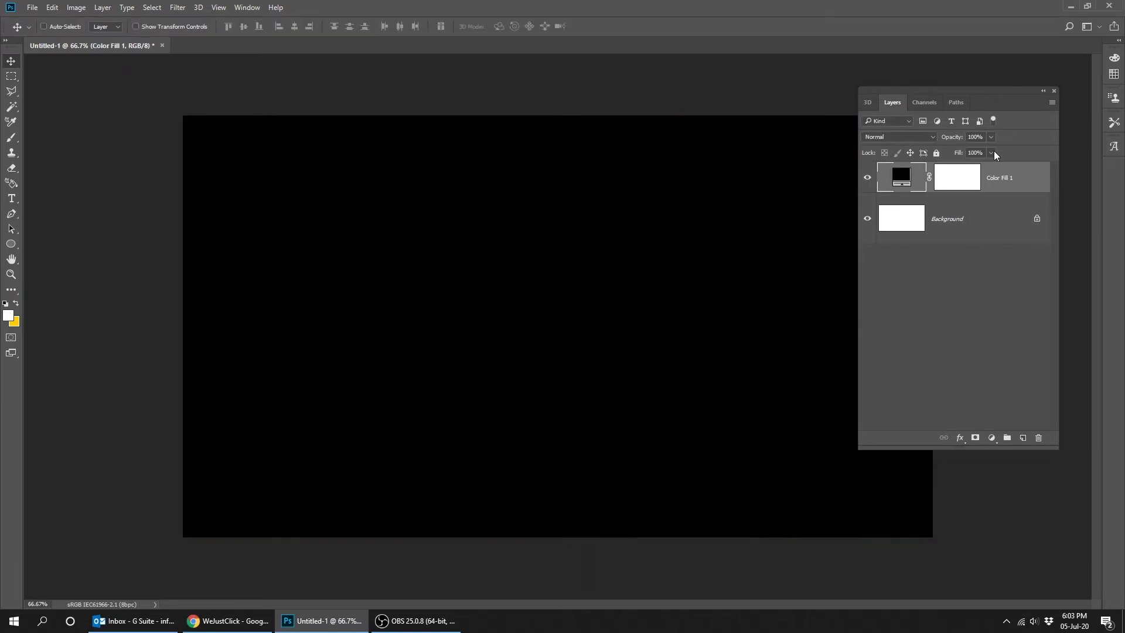
Step: Keep white as the foreground colour in the Color Picker
drag(1006, 93, 971, 99)
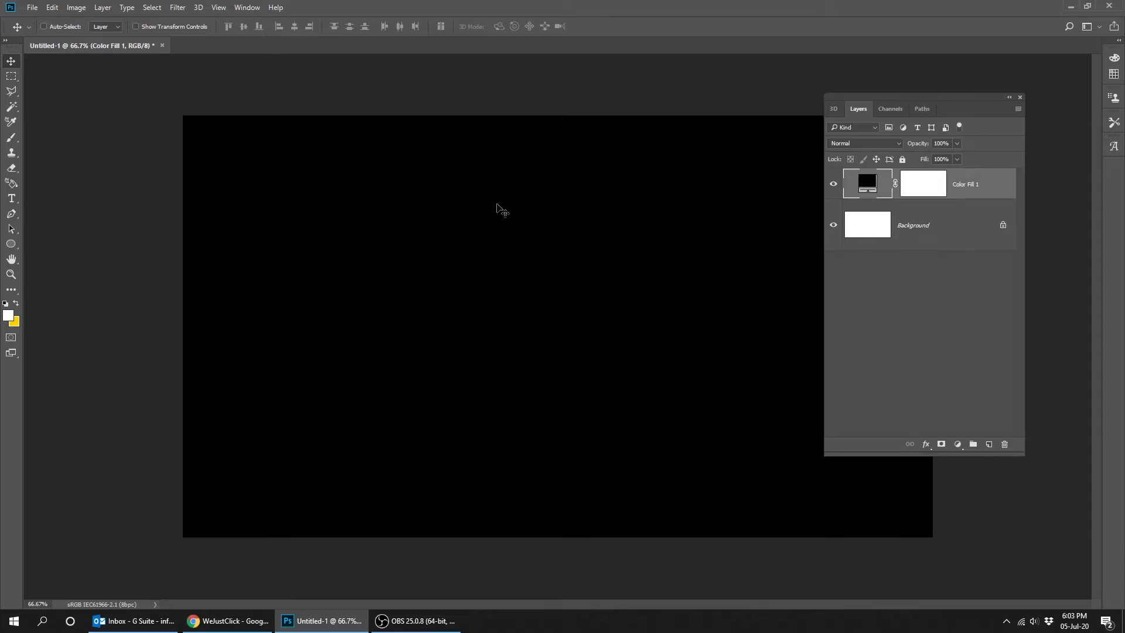
click(9, 318)
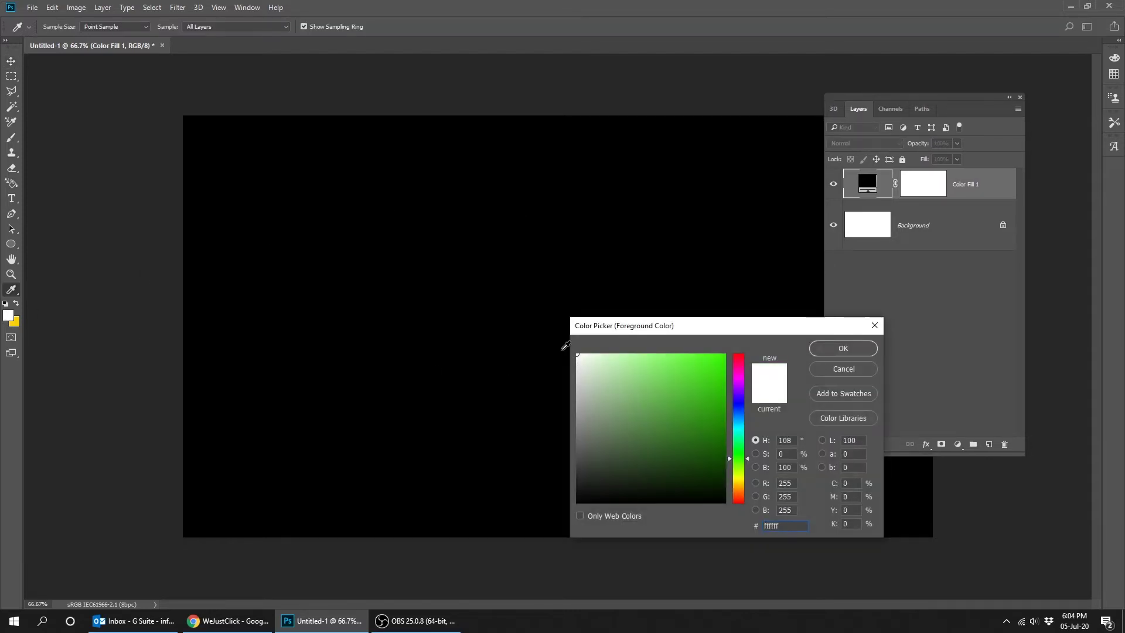
click(842, 348)
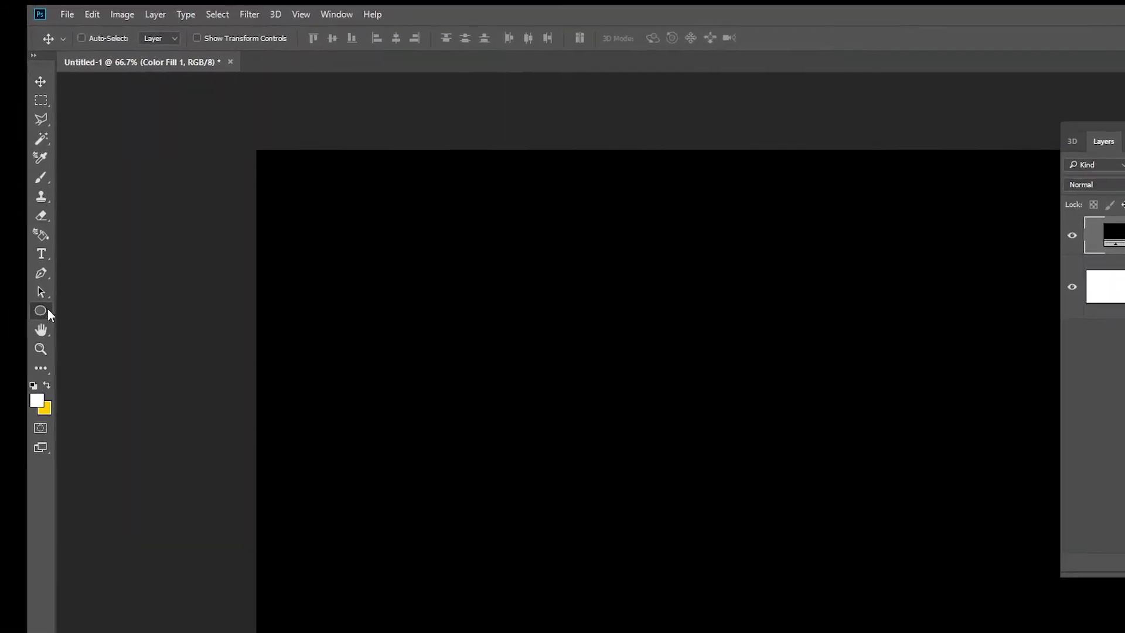
Step: Draw a 680 px circular path centred on the canvas with the Ellipse tool in Path mode
click(18, 242)
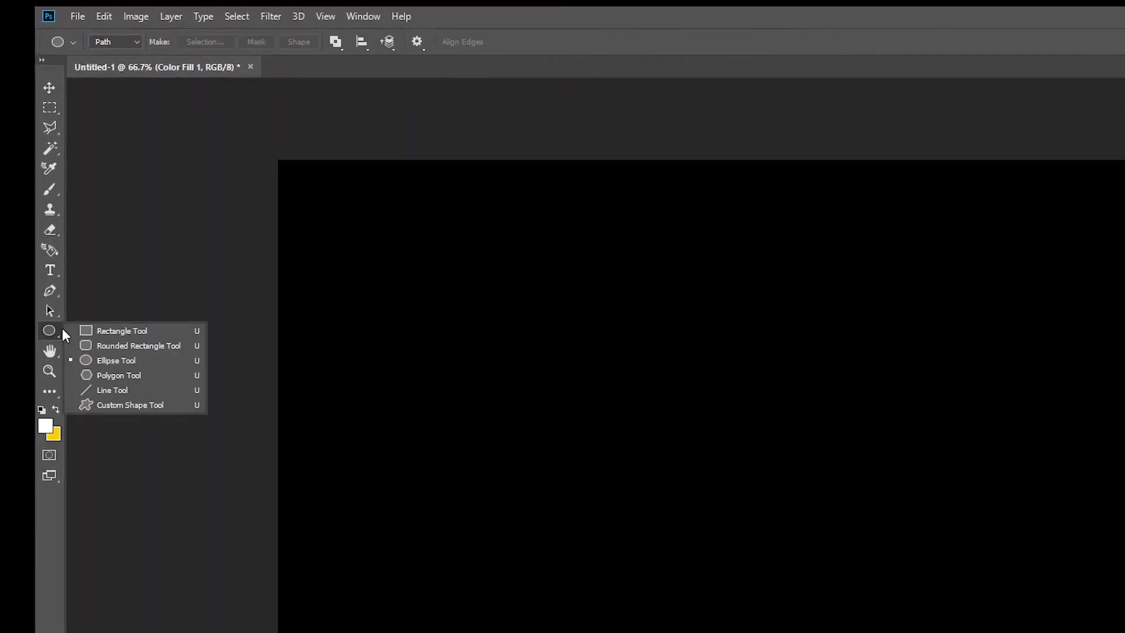
click(139, 359)
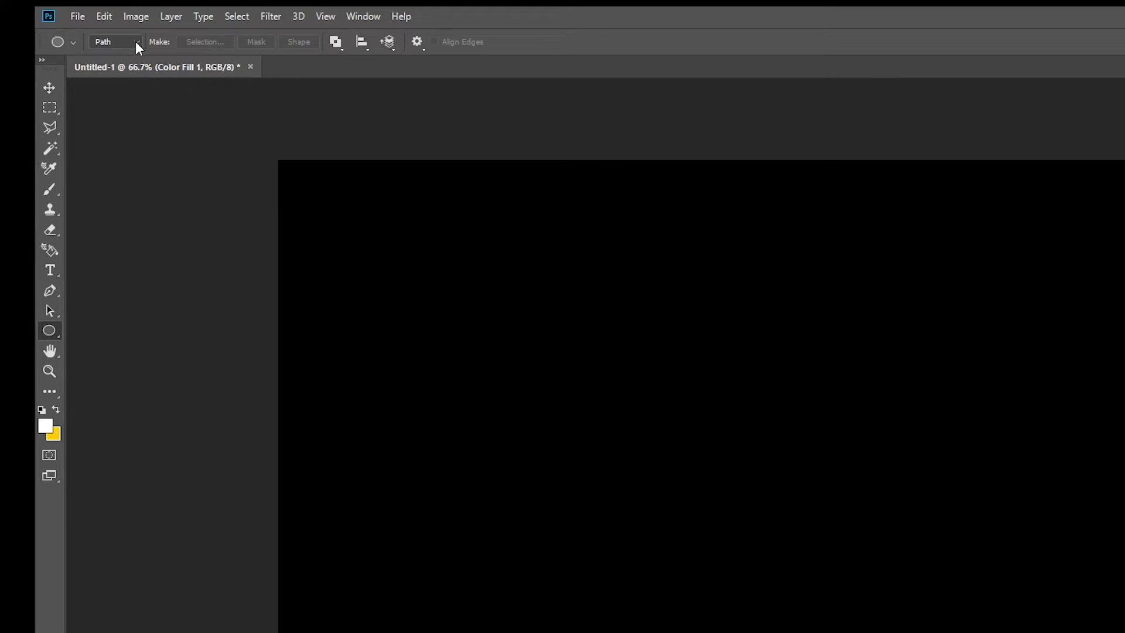
click(136, 42)
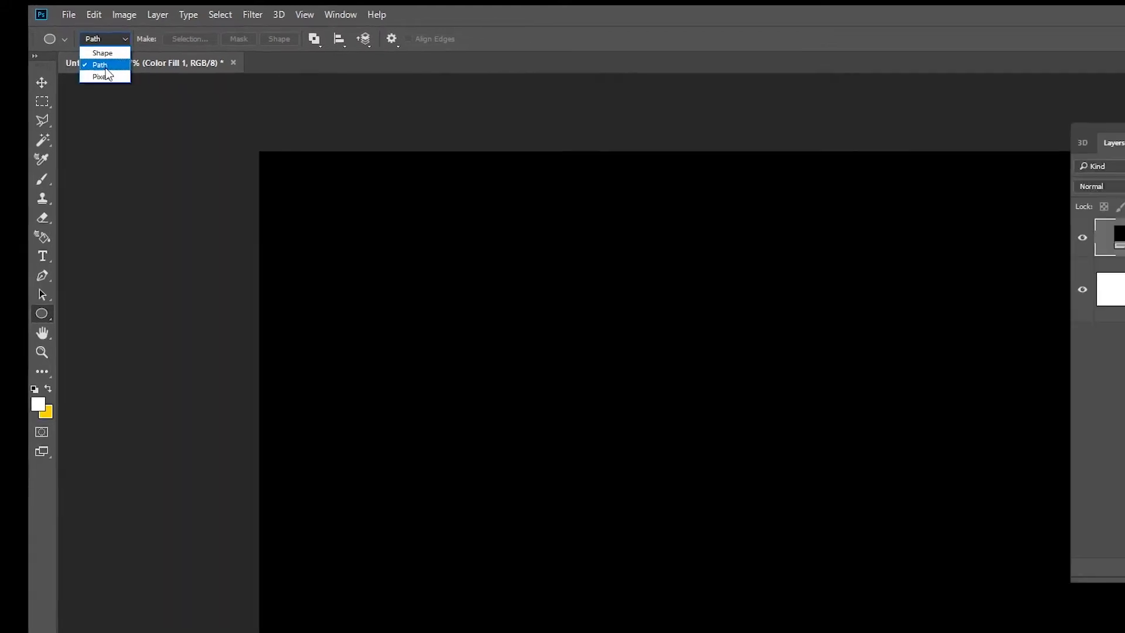
click(100, 65)
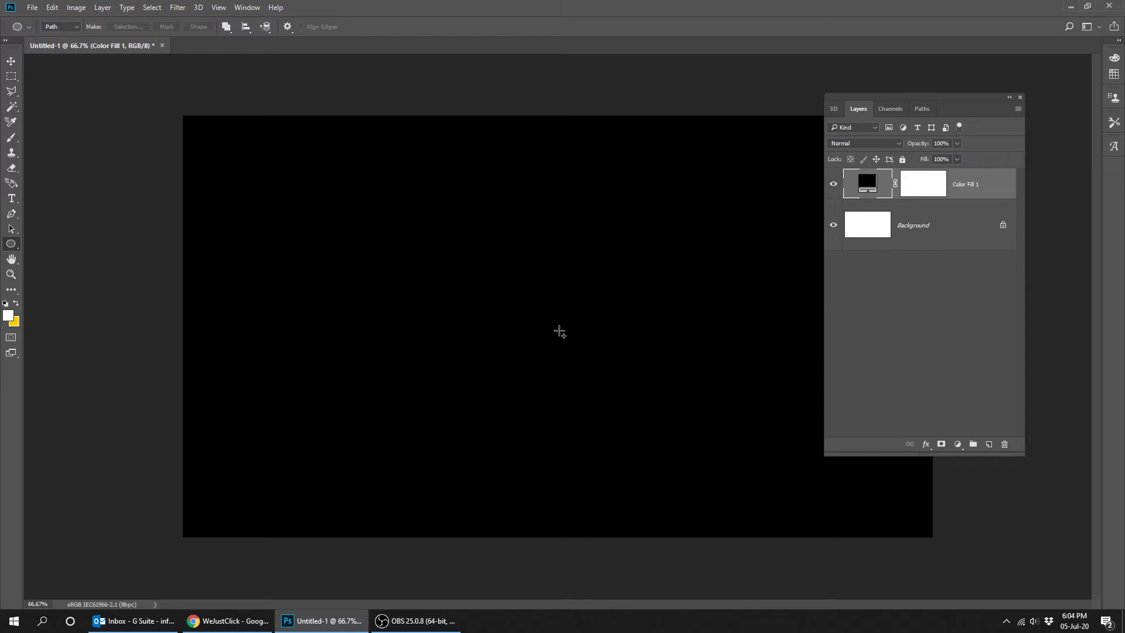
drag(559, 331, 234, 200)
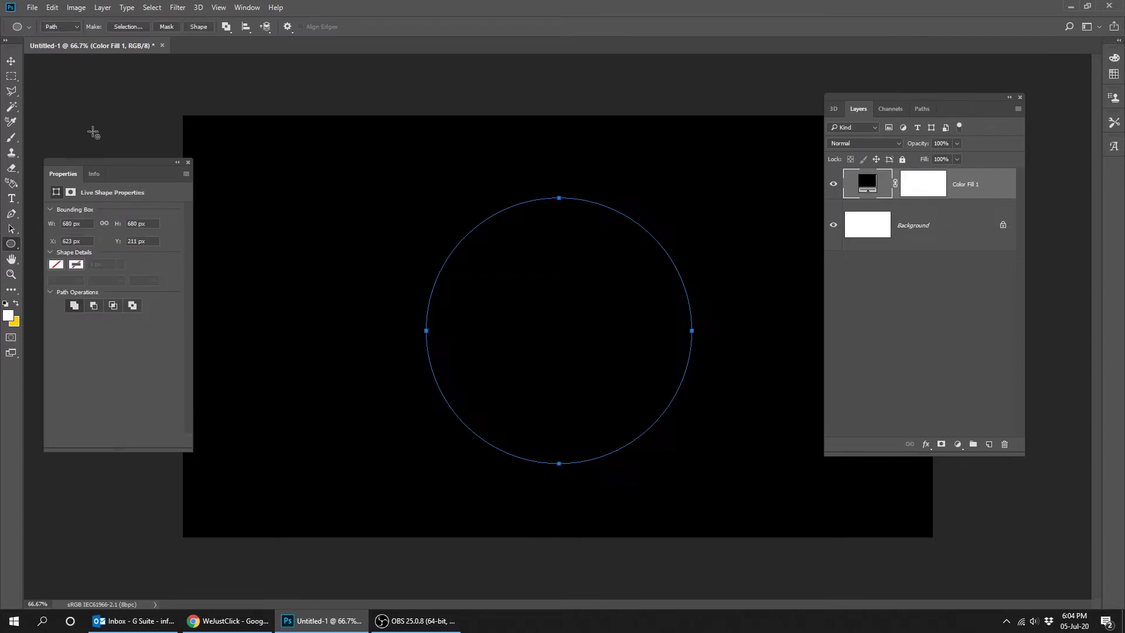
key(t)
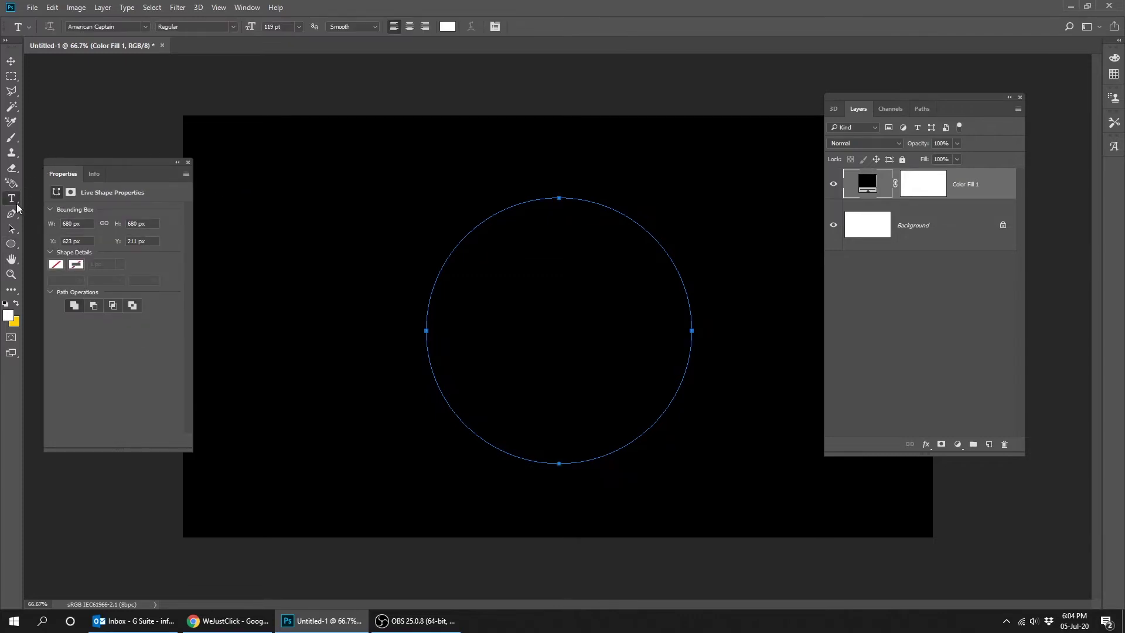
Step: In American Captain, type 'HOW TO TYPE A TEXT IN A CIRCLE IN PHOTOSHOP' along the circle path
click(146, 27)
click(124, 67)
click(431, 297)
text(H)
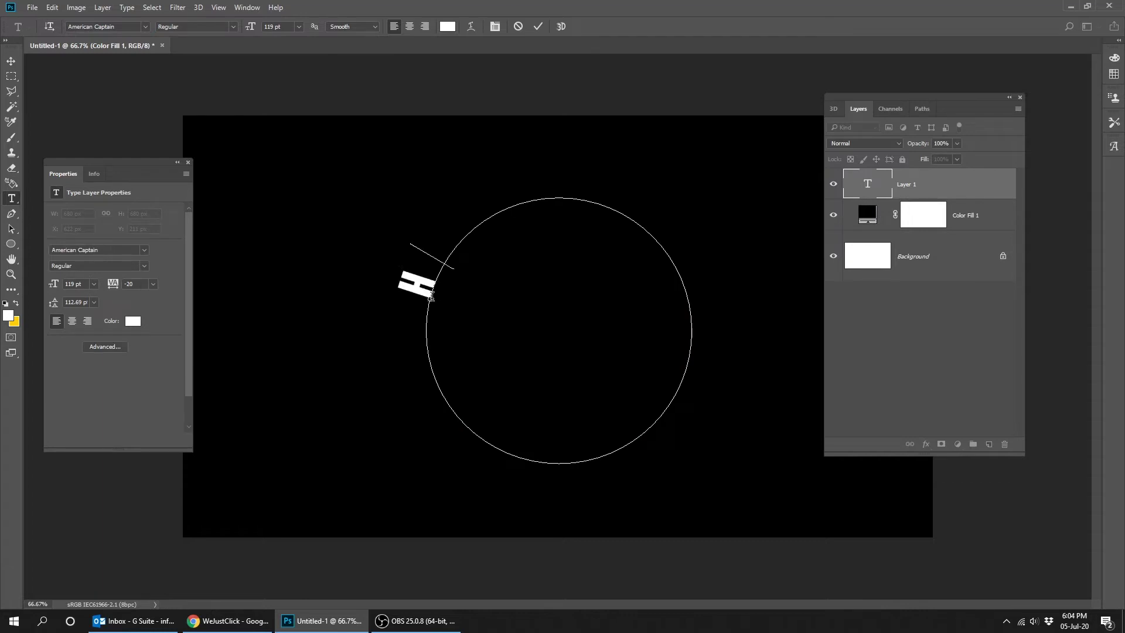
text(OW TO TY)
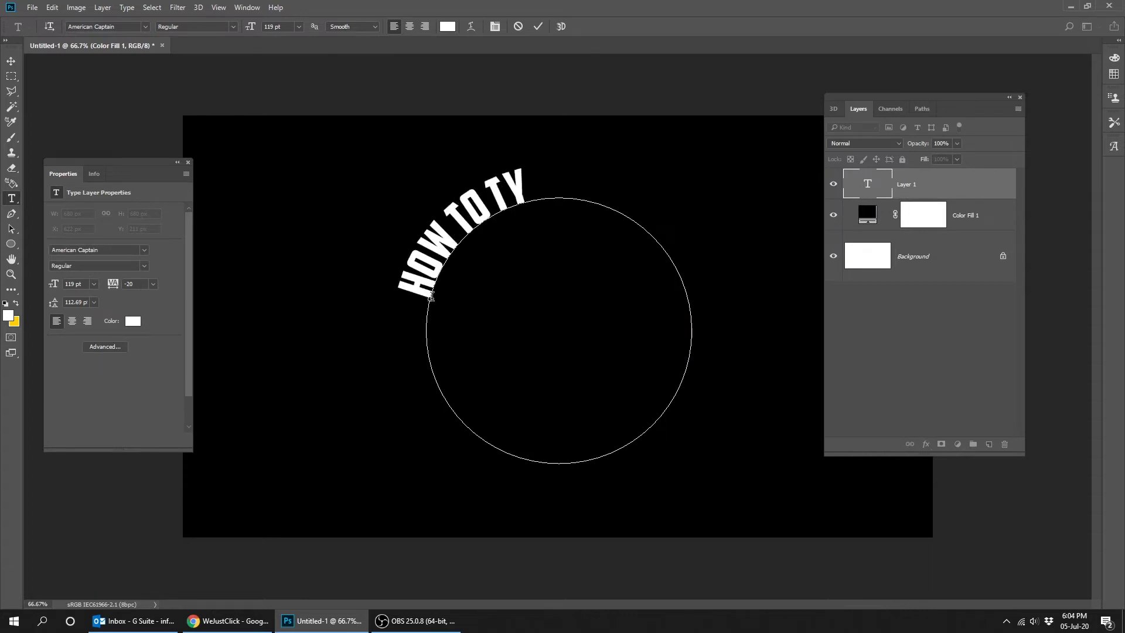
text(PE)
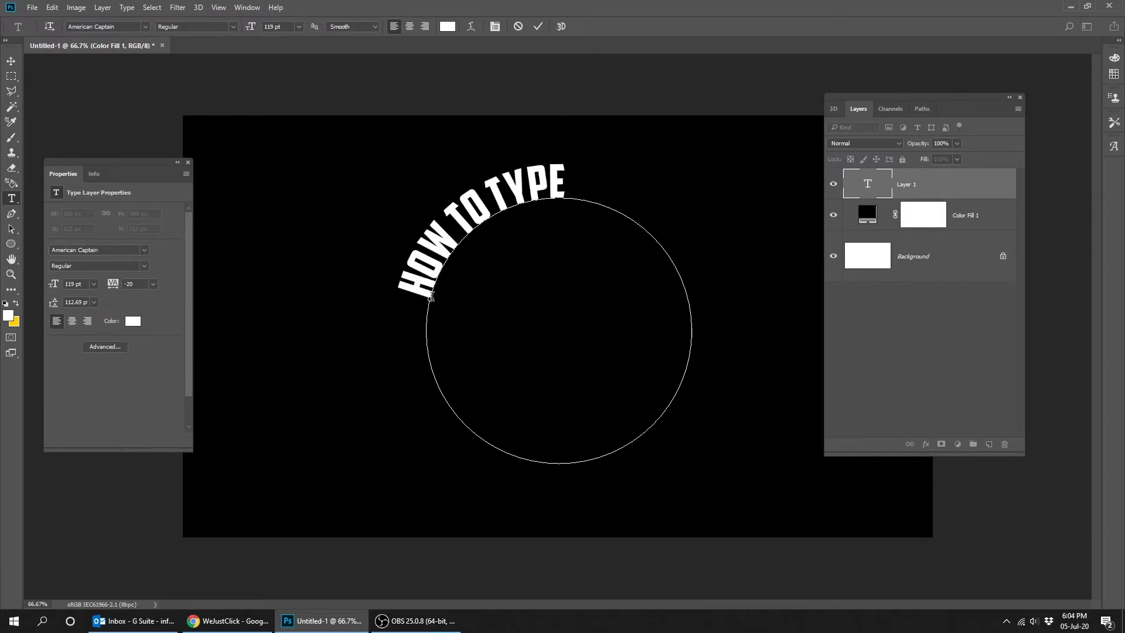
text( A TEXT)
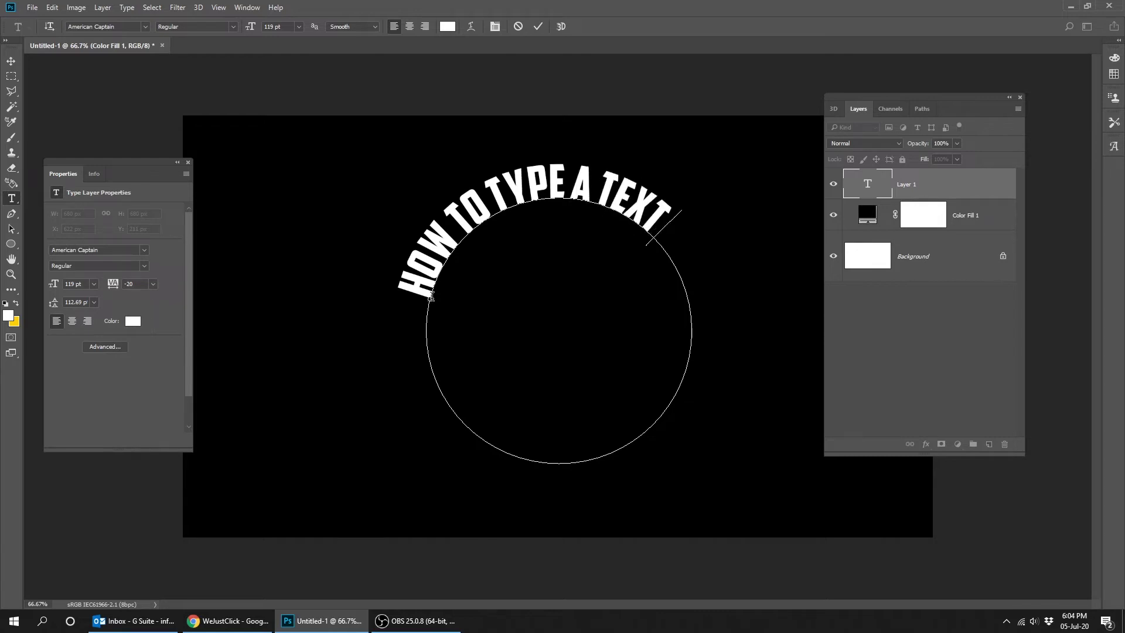
text( IN A CI)
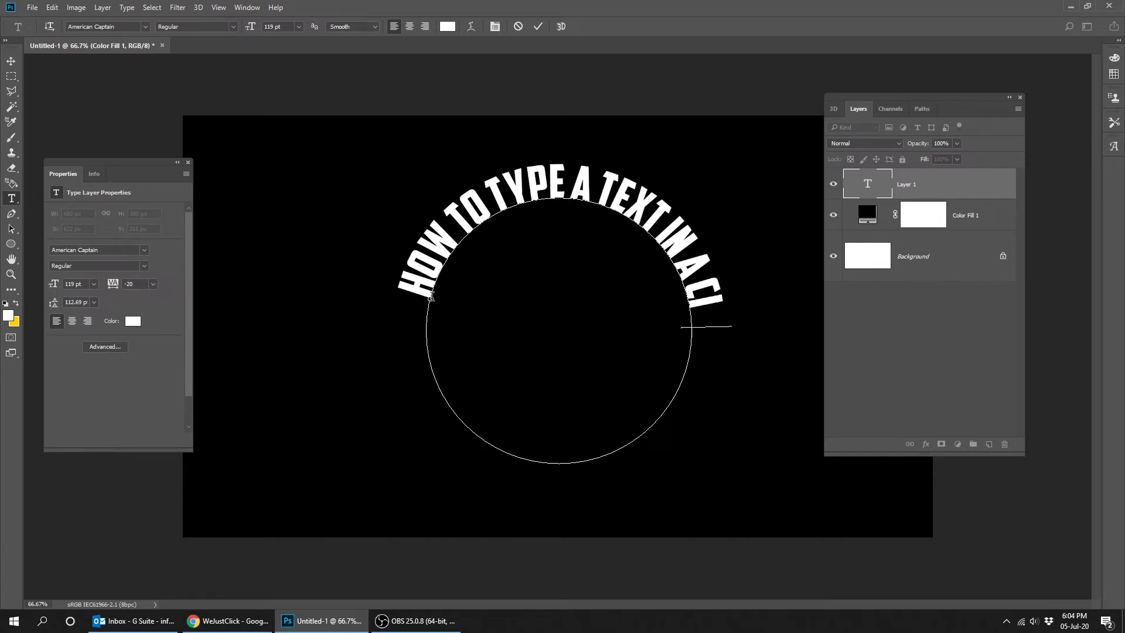
text(RCLE)
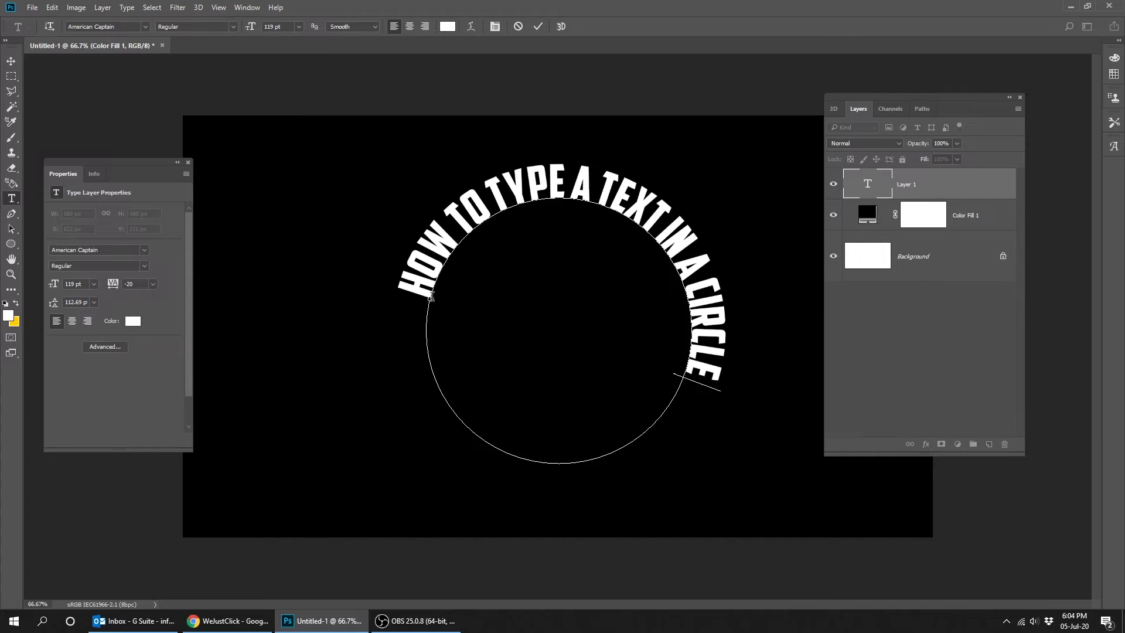
text( IN P)
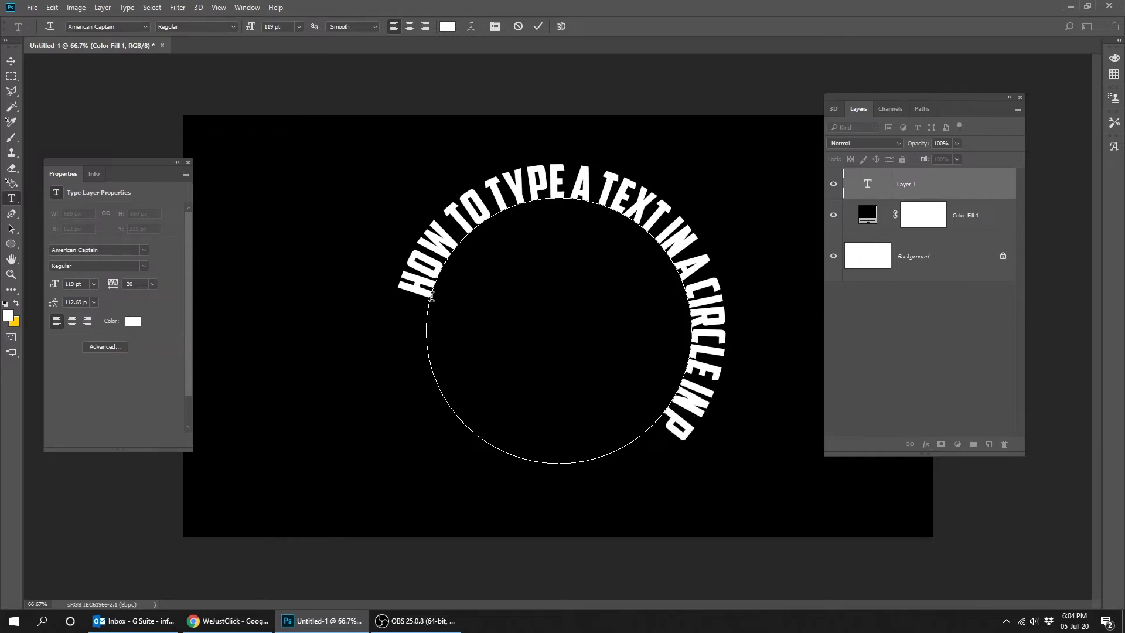
text(HOTOSHOP)
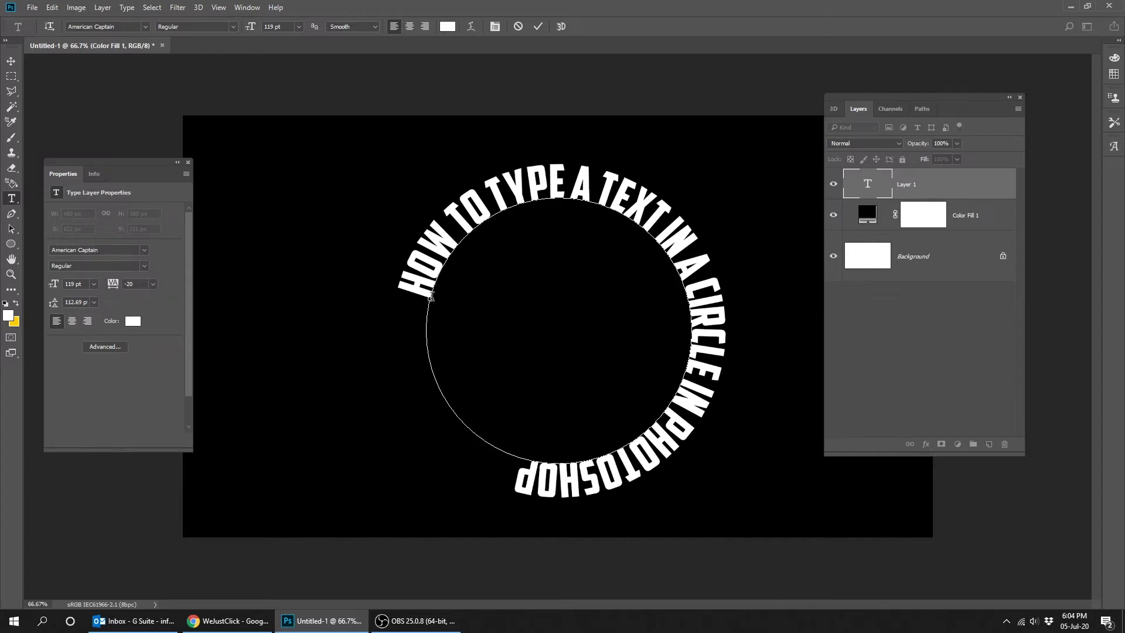
Step: Insert the word 'ADOBE' before PHOTOSHOP, fixing the typo
click(672, 400)
text(ADPO)
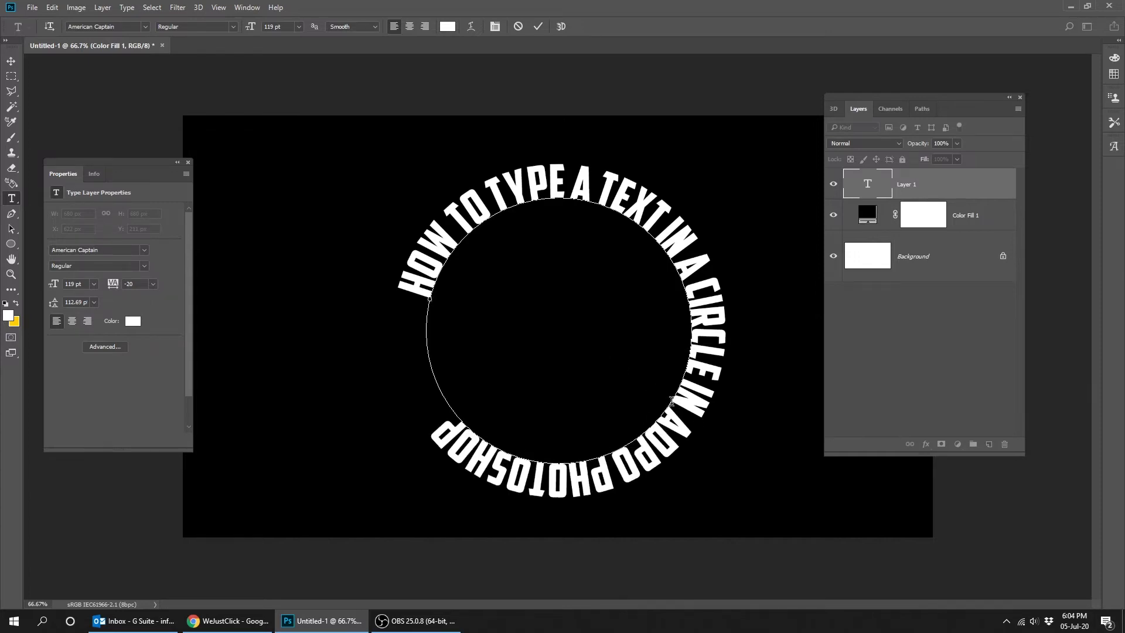
key(BackSpace)
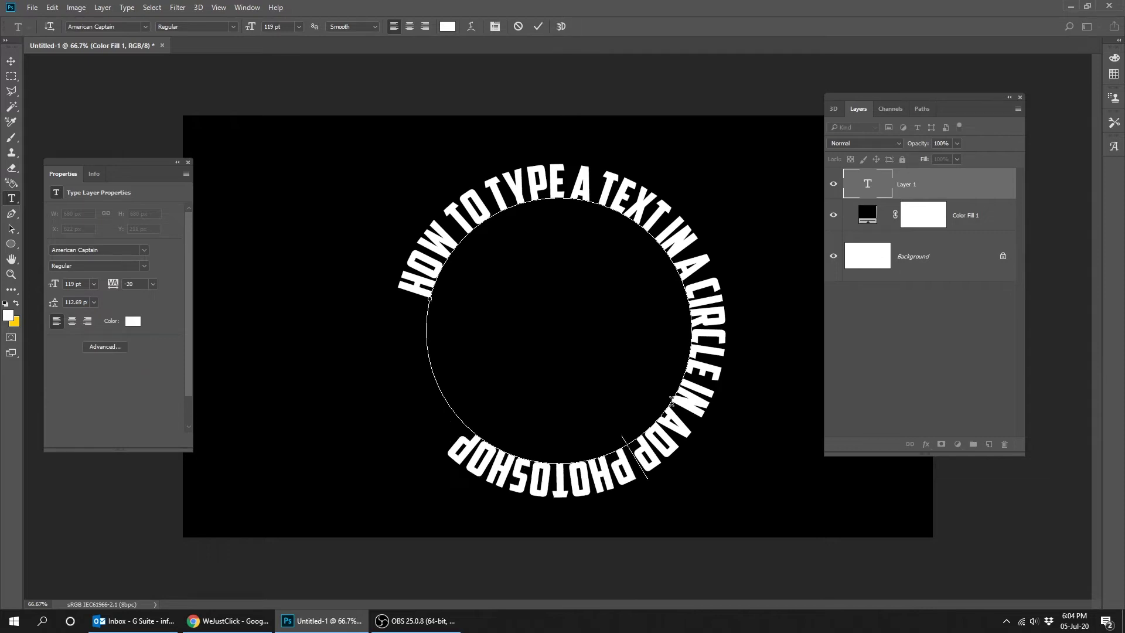
key(BackSpace)
text(OBE)
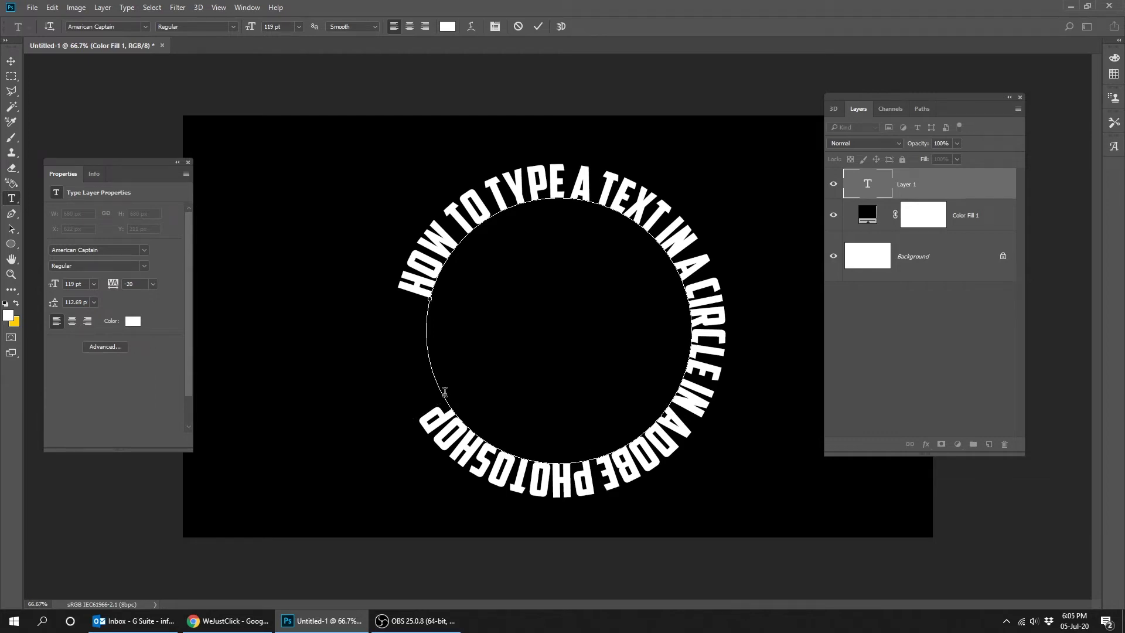
Step: Enlarge the circular text through 128, 130 and 132 pt to about 133 pt
click(537, 27)
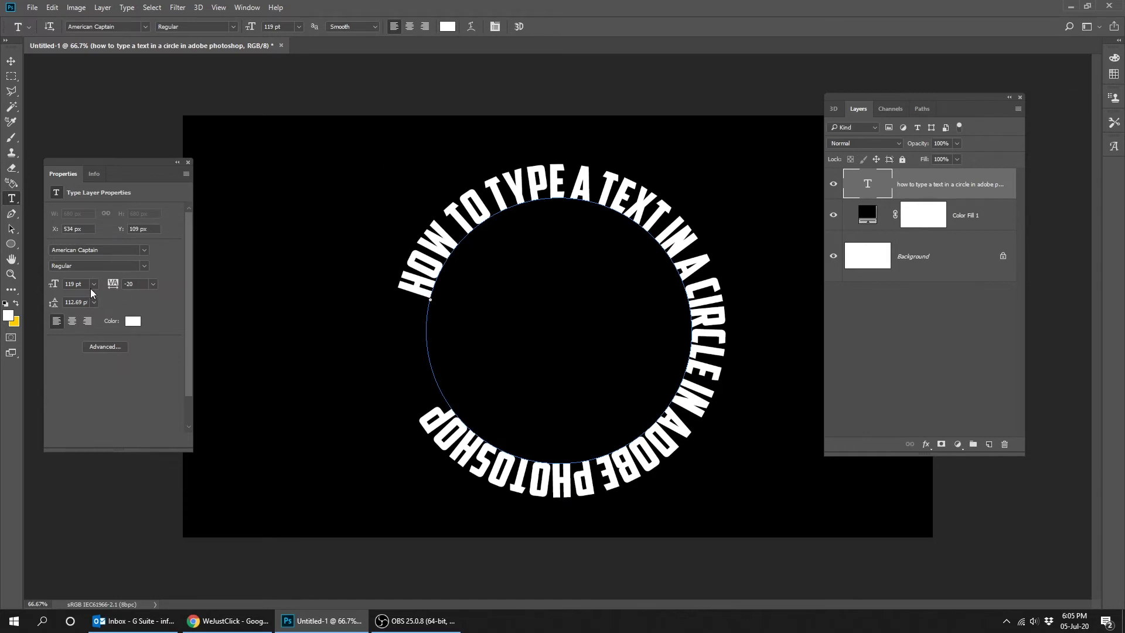
text(1)
key(Return)
key(Up)
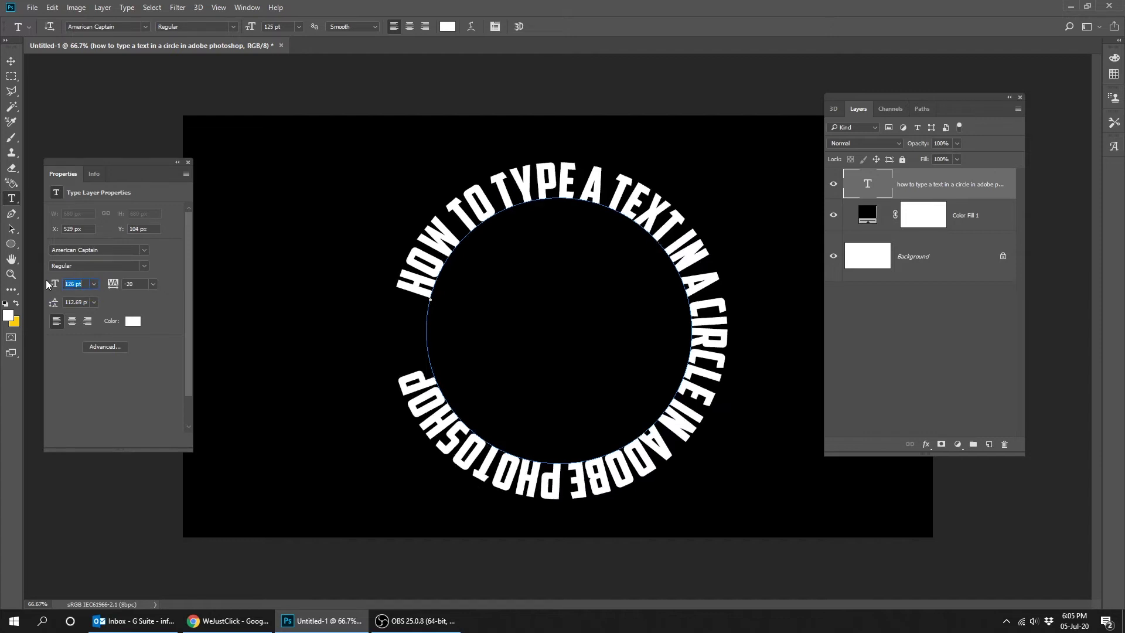
text(128)
key(Return)
text(130)
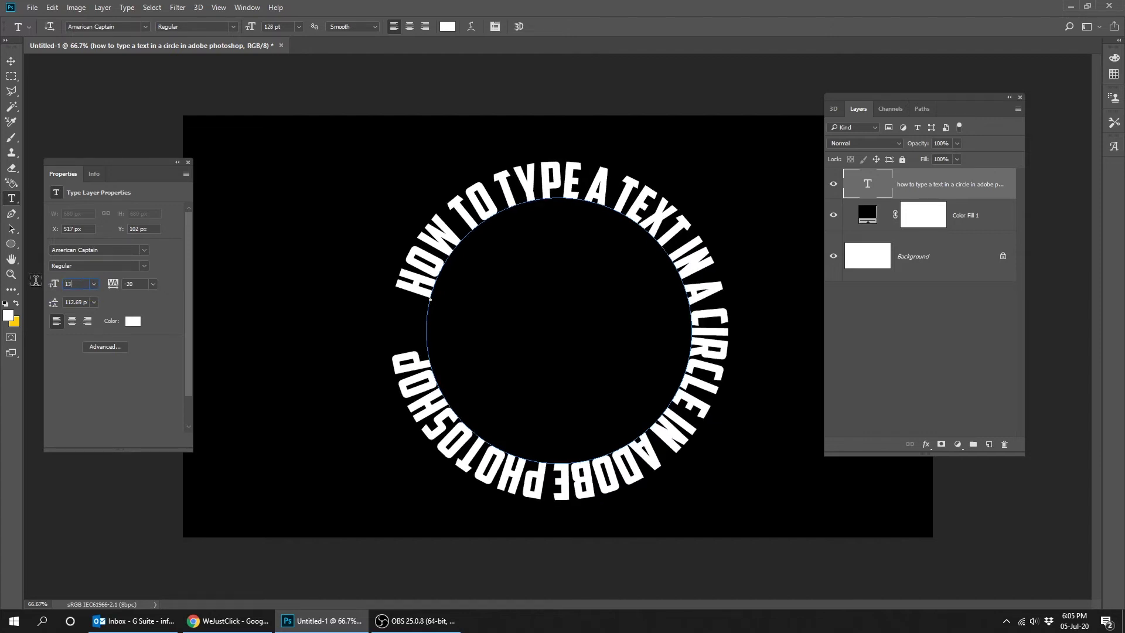
key(Return)
text(132)
key(Return)
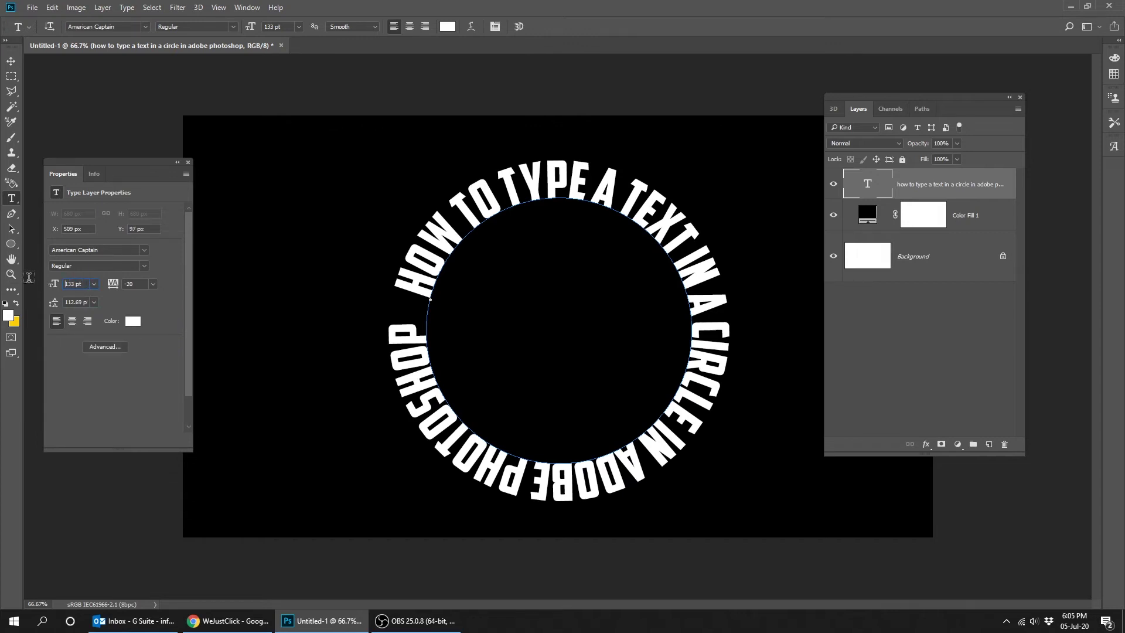
Step: Nudge the circular text slightly up and to the right with the Move tool
click(11, 62)
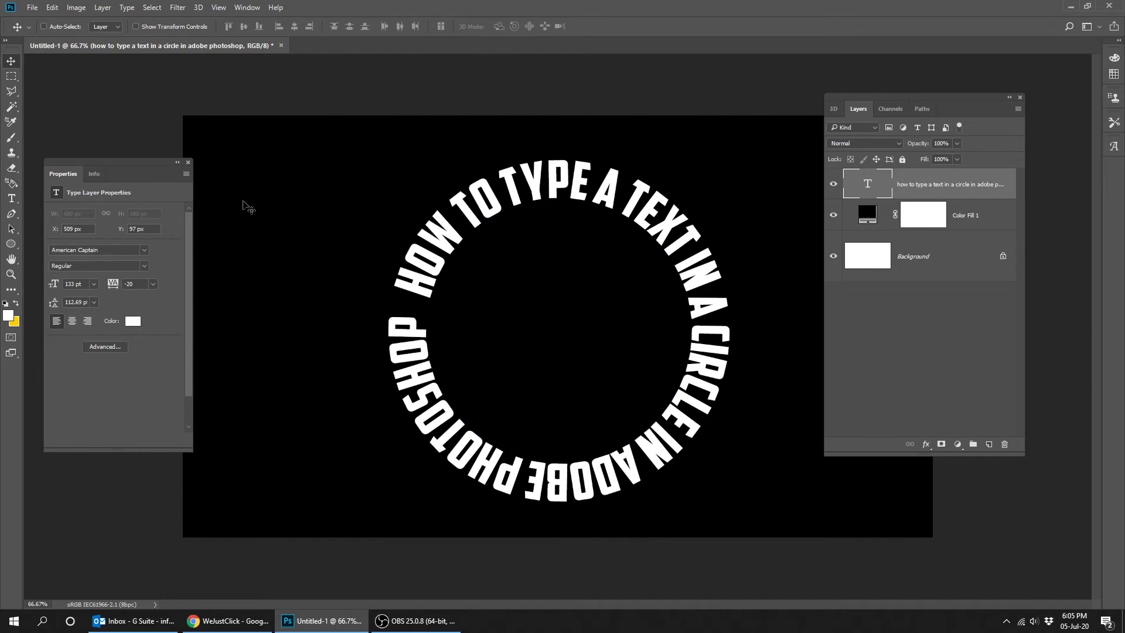
click(188, 164)
drag(666, 319, 673, 311)
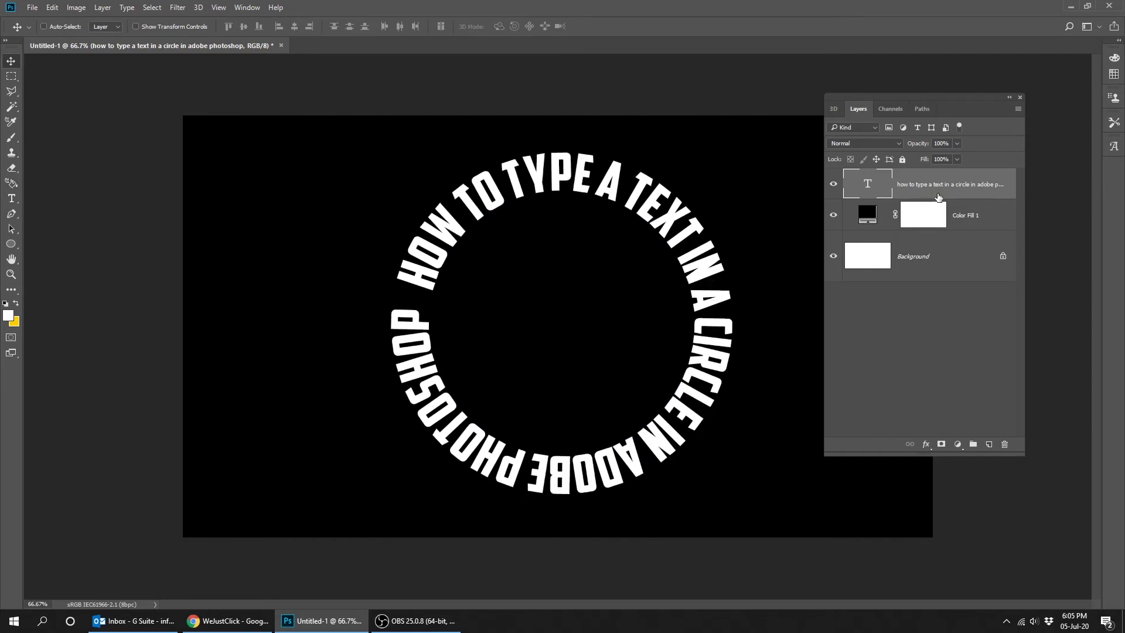
Step: Convert the circular text layer to a smart object and add a Gradient Overlay style
right_click(938, 198)
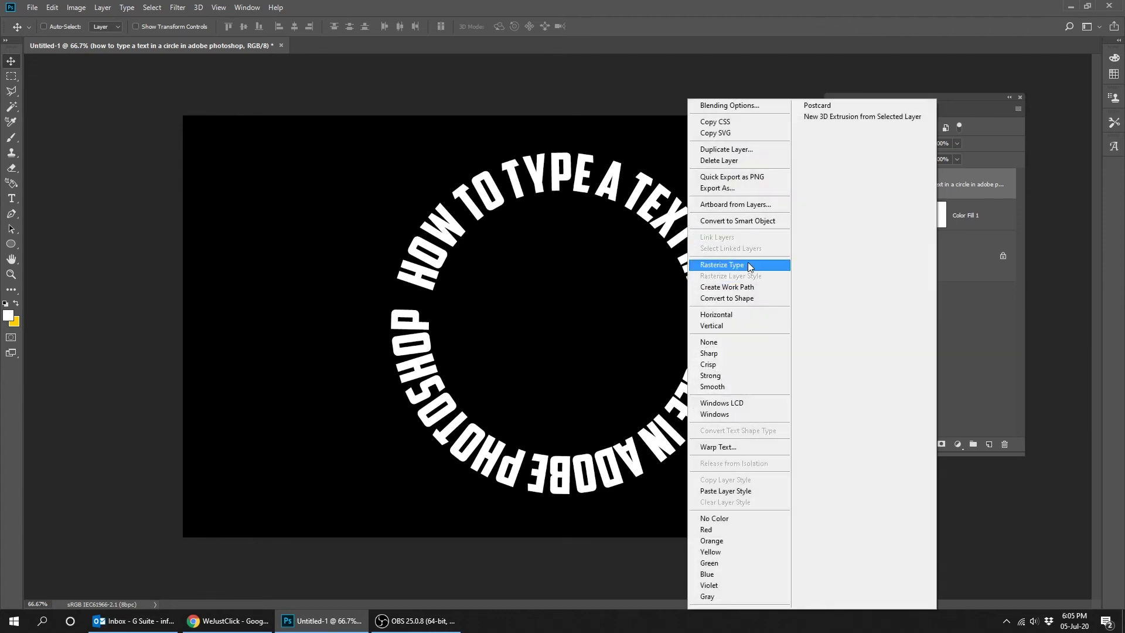
click(751, 226)
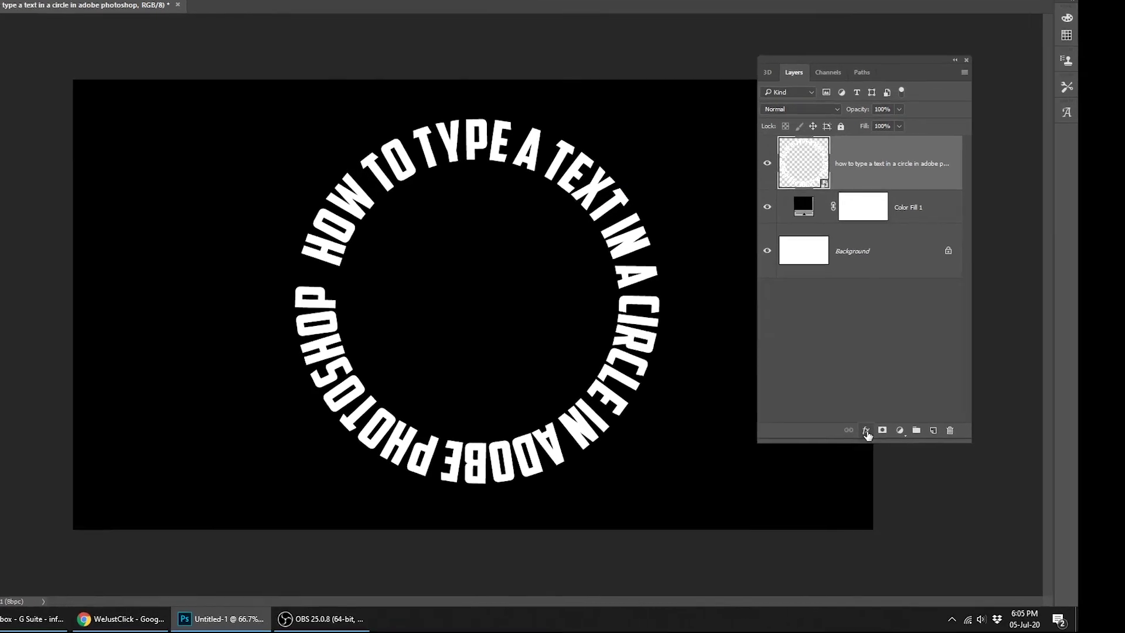
click(926, 444)
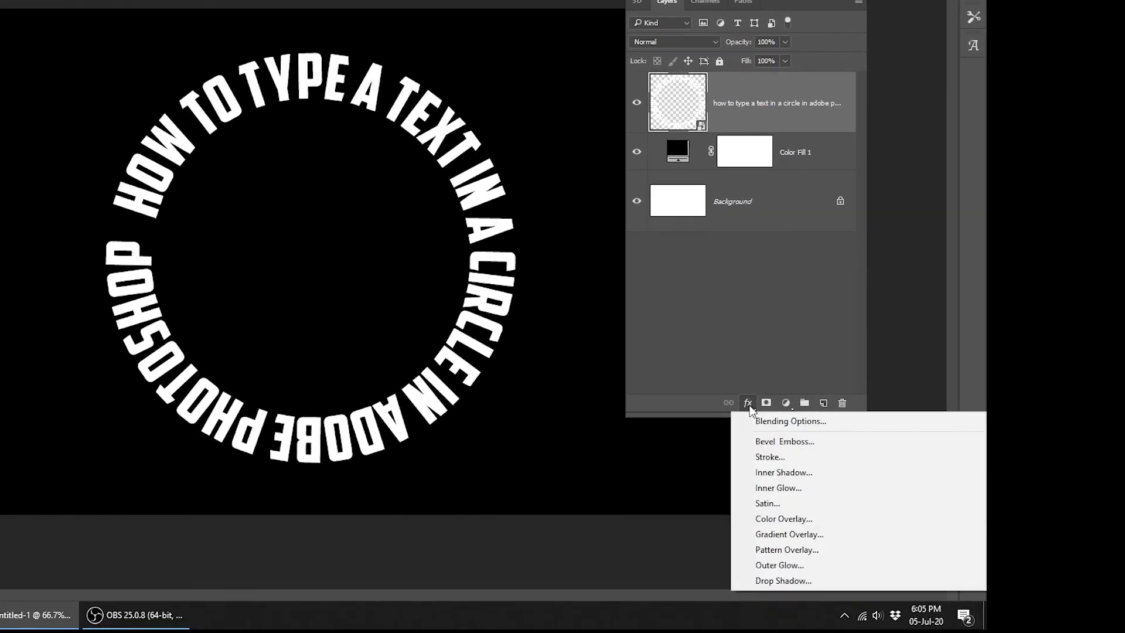
click(799, 534)
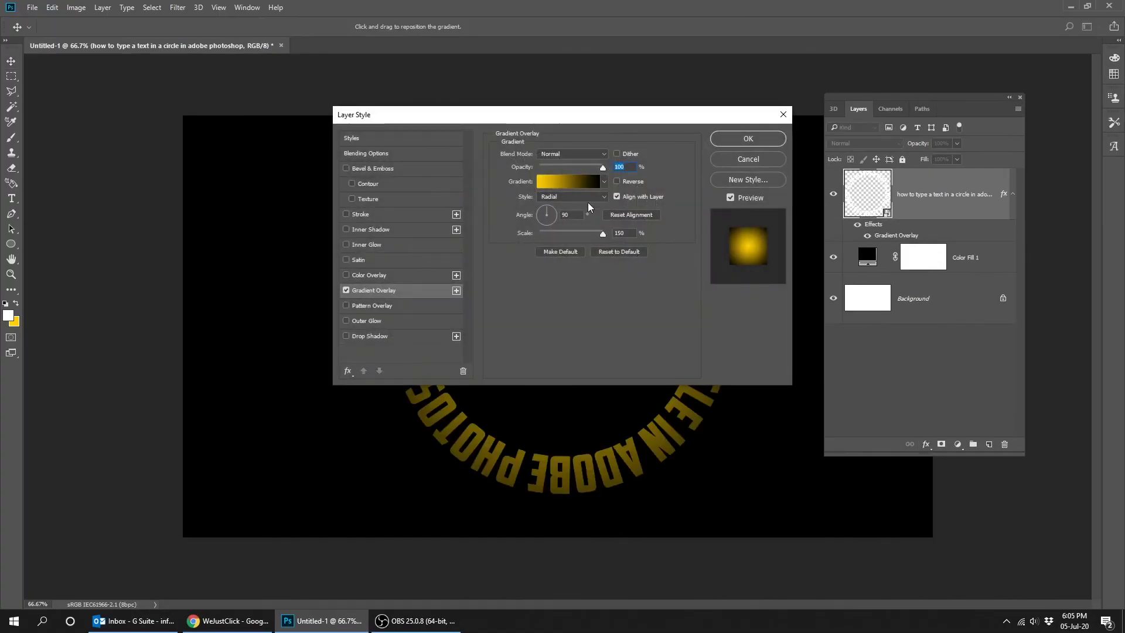
drag(588, 116, 593, 158)
Step: Set the gradient's left stop to bright yellow #ffcf04
click(577, 221)
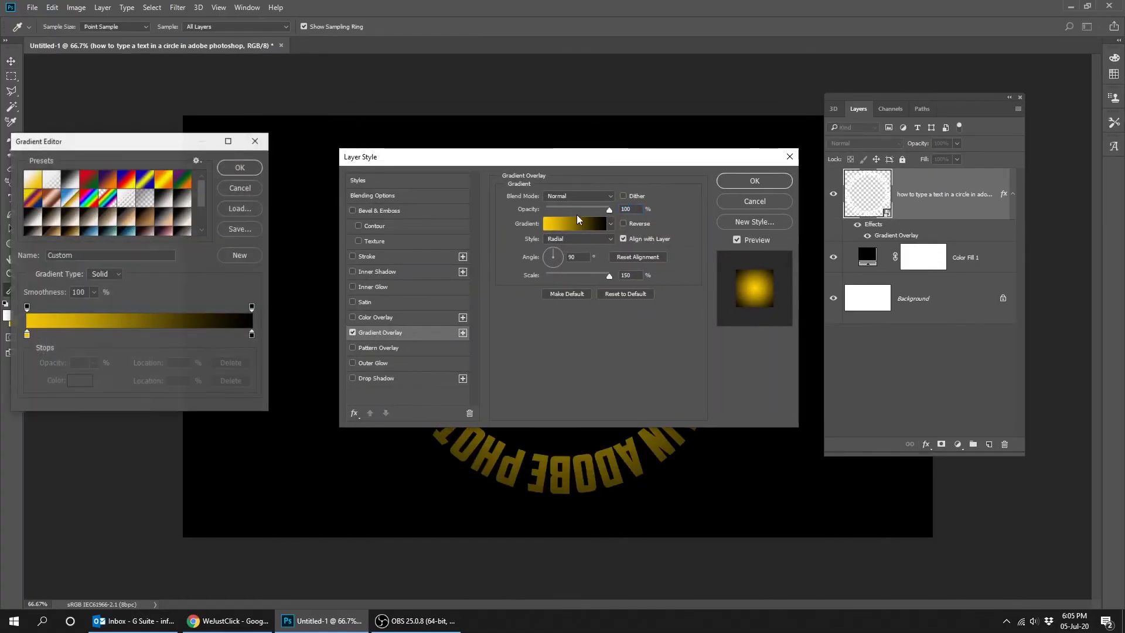
click(26, 335)
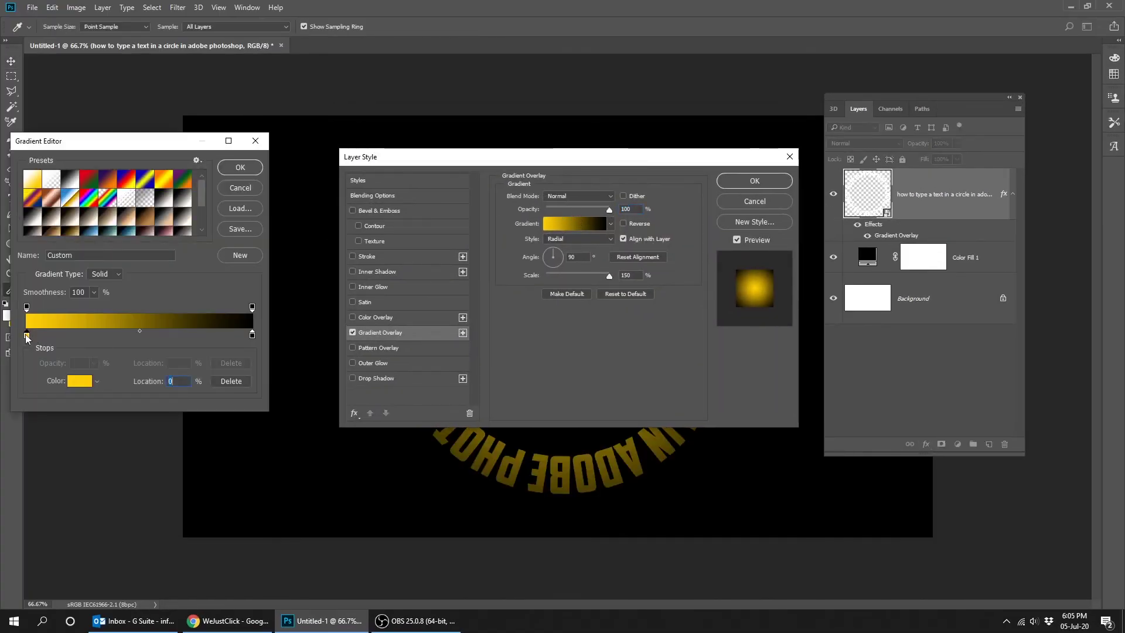
click(80, 381)
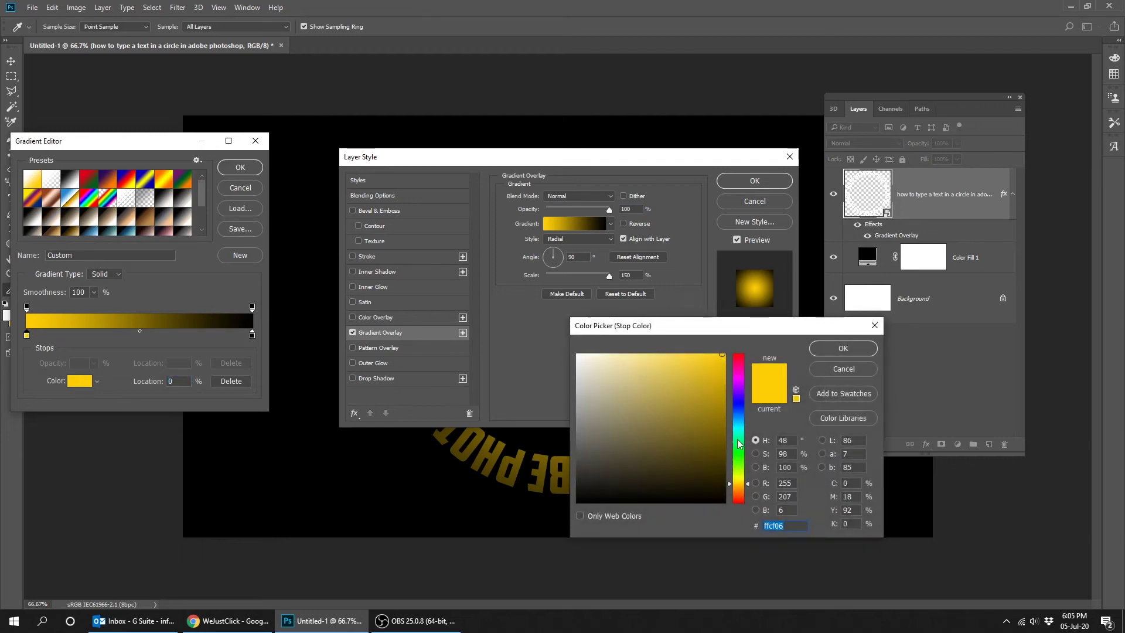
click(794, 526)
drag(727, 328, 459, 174)
click(451, 202)
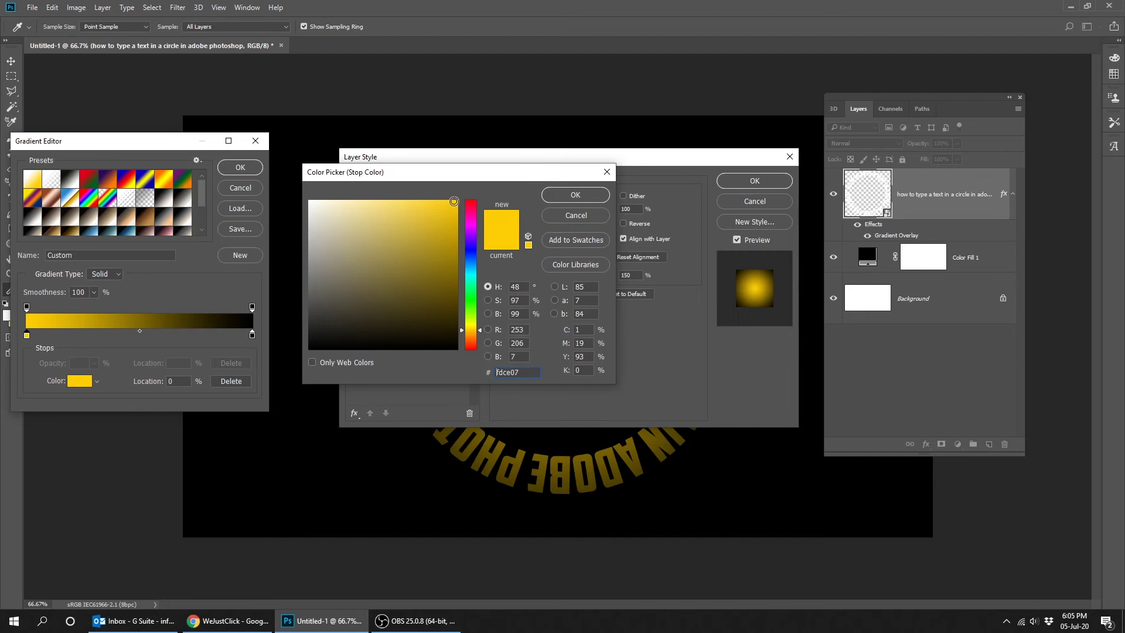
click(567, 198)
Step: Make the right stop black (000000), move it to 71%, and confirm the gradient
click(253, 336)
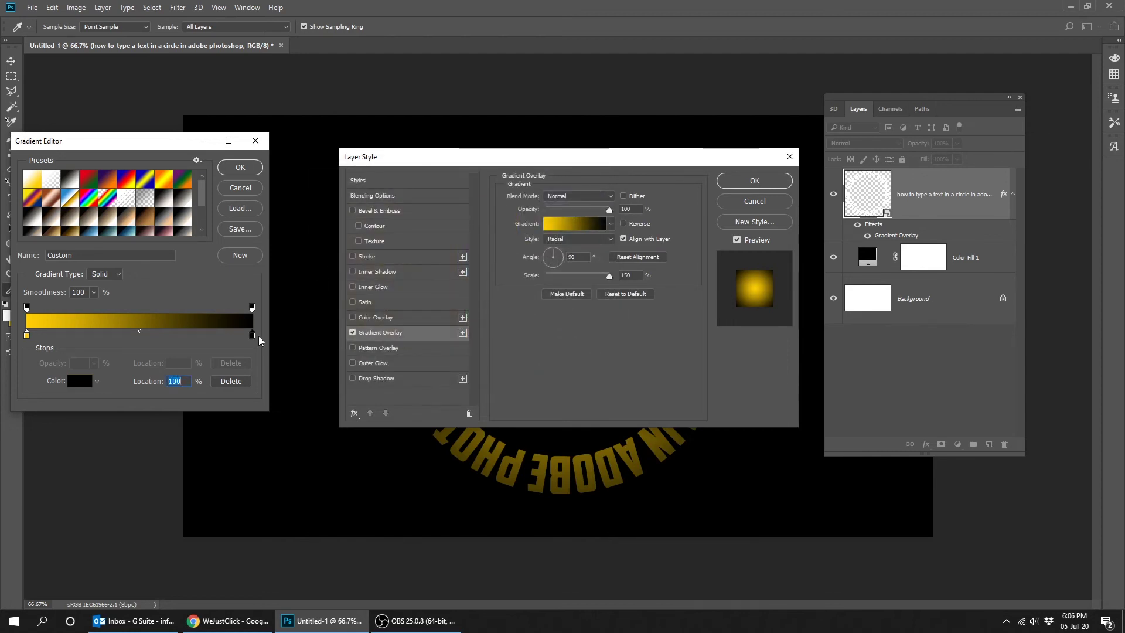
double_click(252, 337)
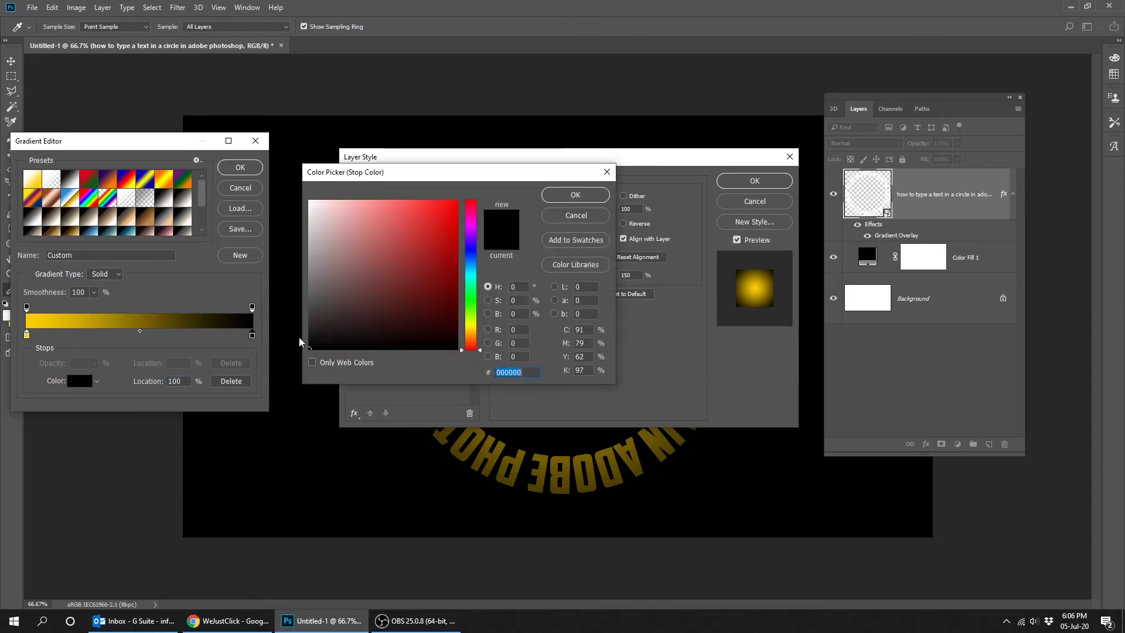
click(326, 343)
drag(326, 343, 295, 352)
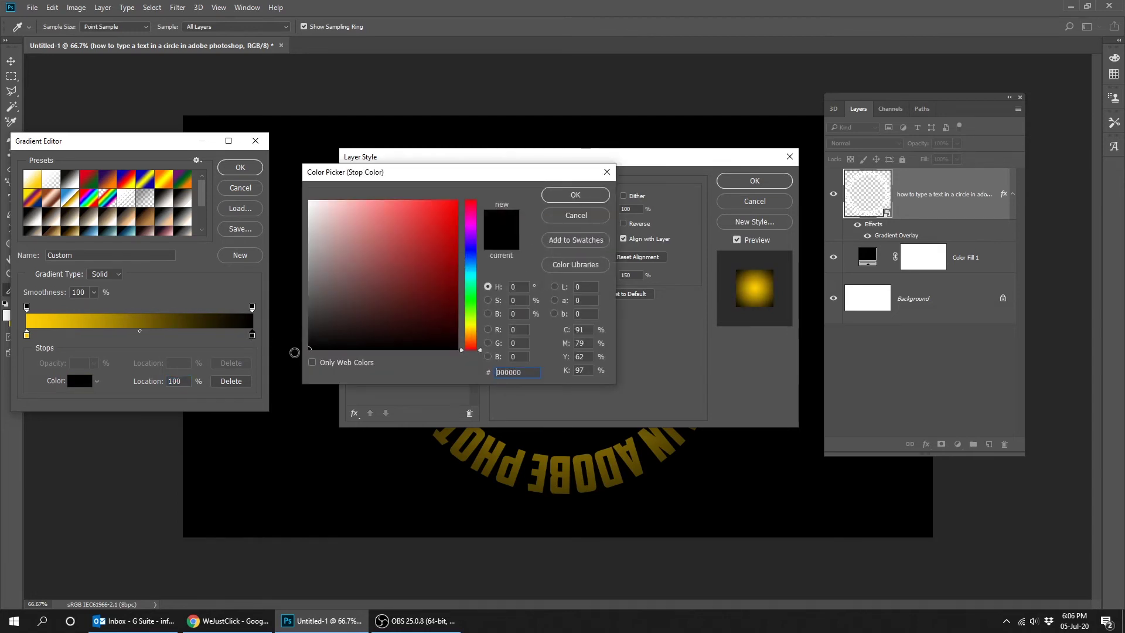
click(561, 204)
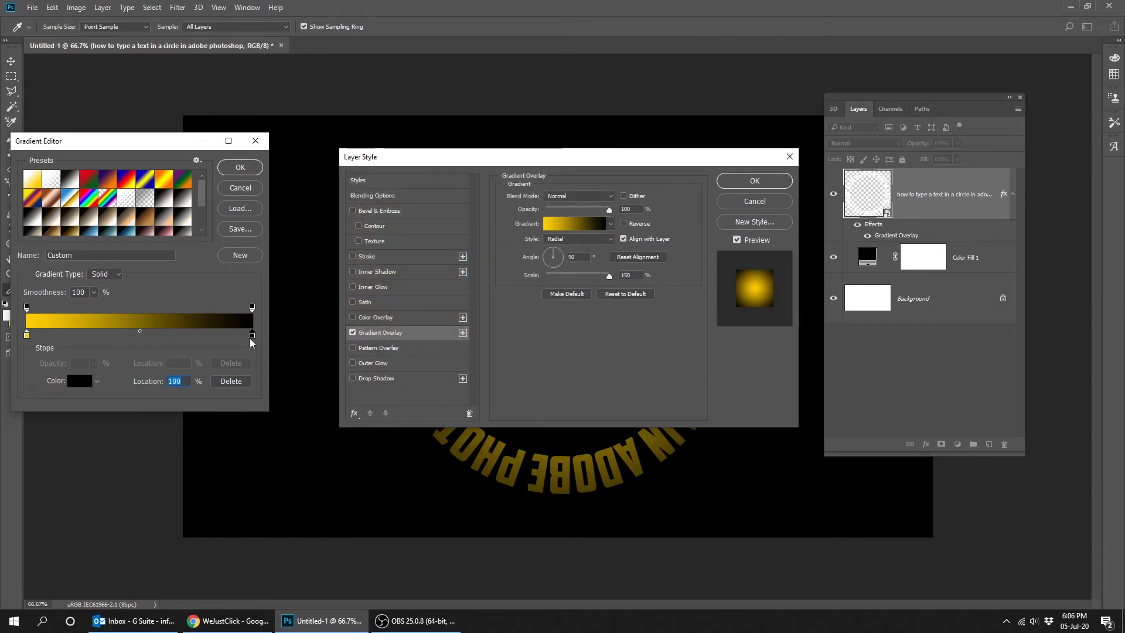
drag(252, 338, 188, 342)
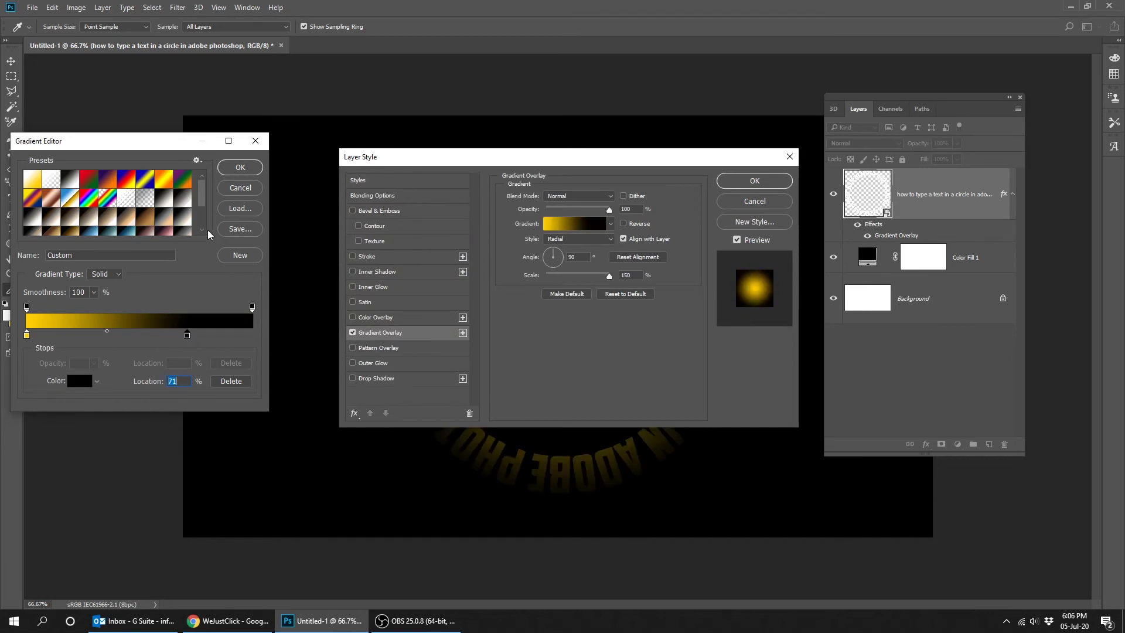
click(239, 168)
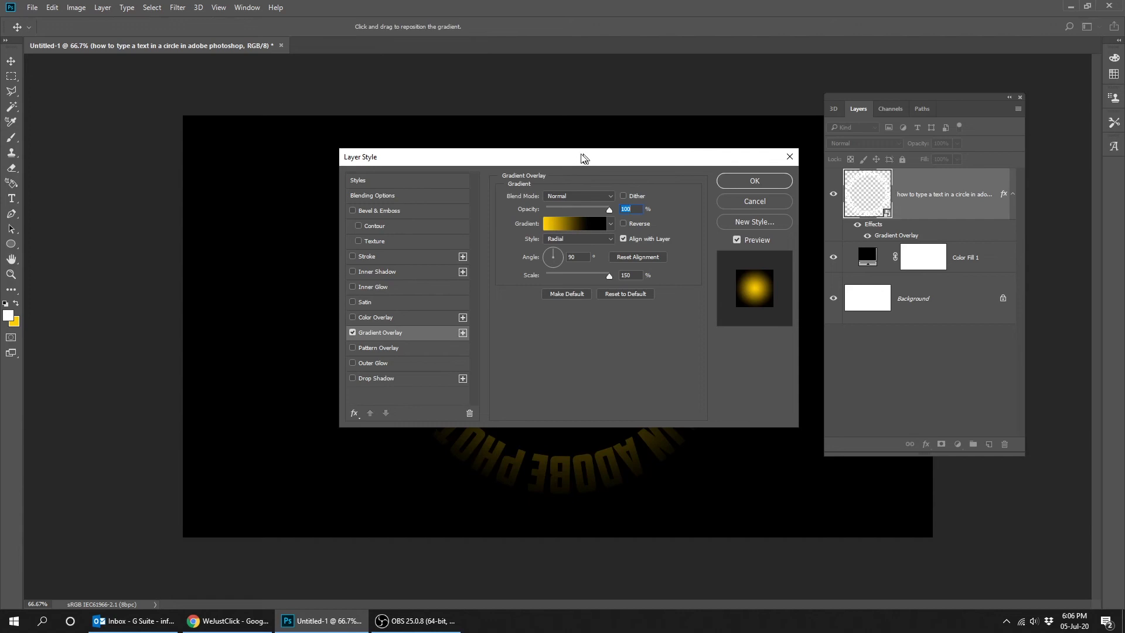
Step: Switch the gradient overlay from Radial to Linear at a 0° angle and apply it
drag(583, 157, 234, 172)
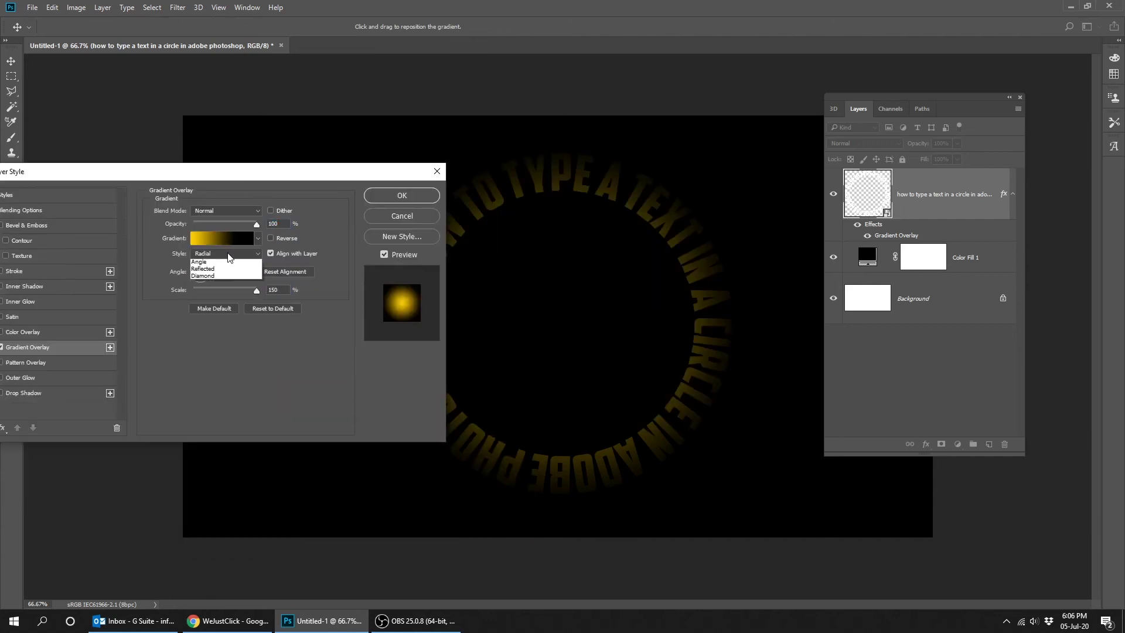
click(230, 263)
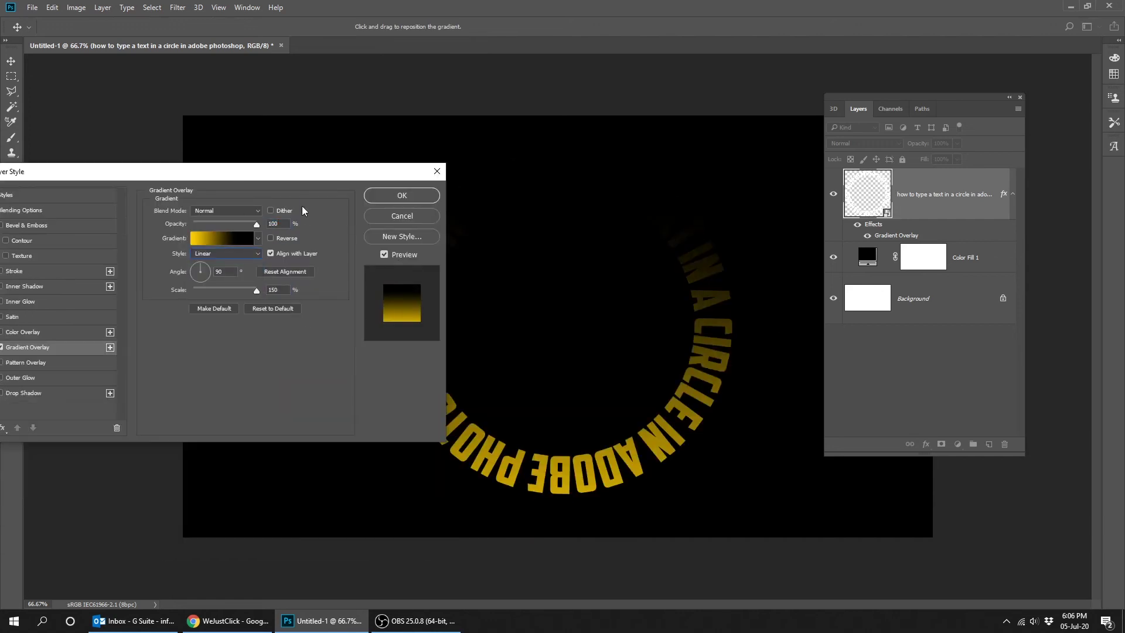
drag(316, 172, 263, 188)
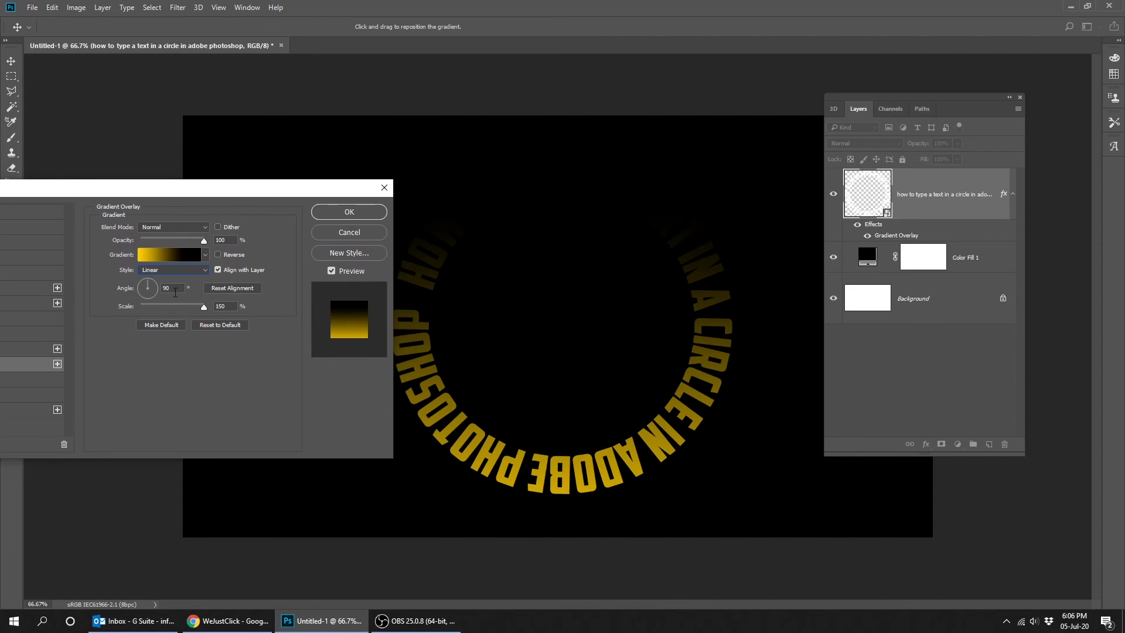
text(0)
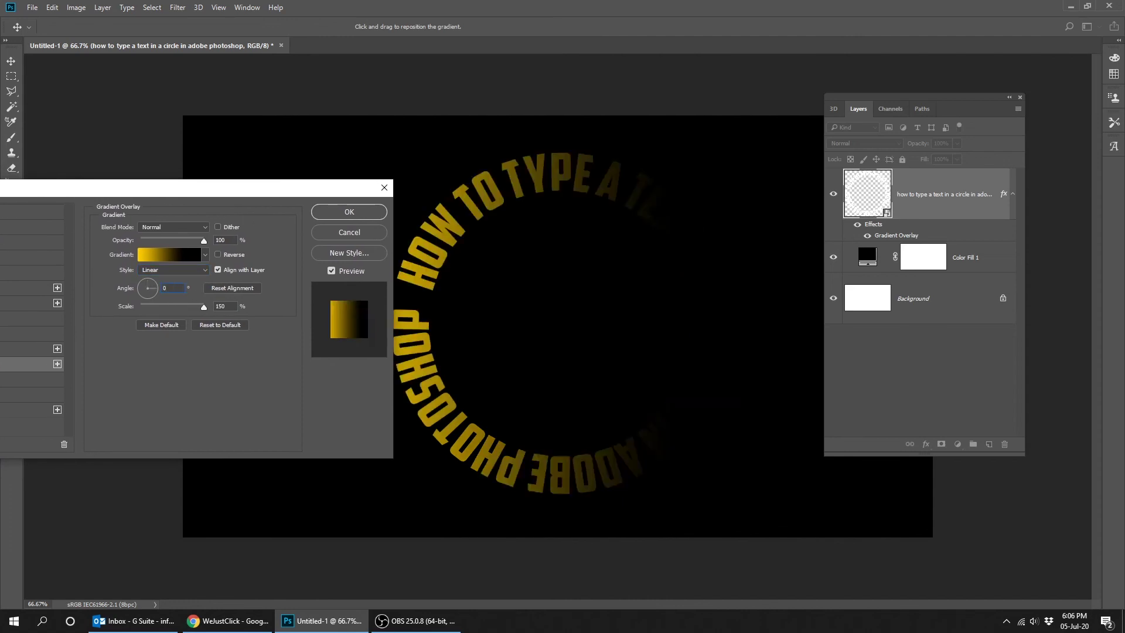
click(341, 215)
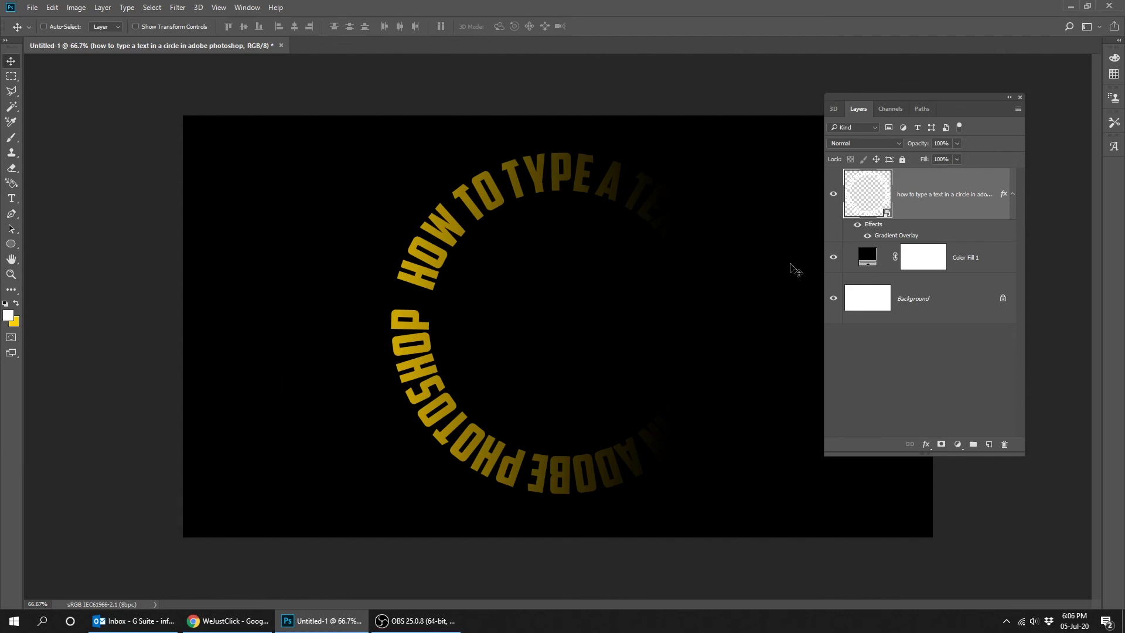
Step: Add a scaled-down copy of the text ring and give Color Fill 1 a radial gradient overlay
key(ctrl+shift+alt+t)
key(ctrl+shift+alt+t)
key(ctrl+shift+alt+t)
key(ctrl+shift+alt+t)
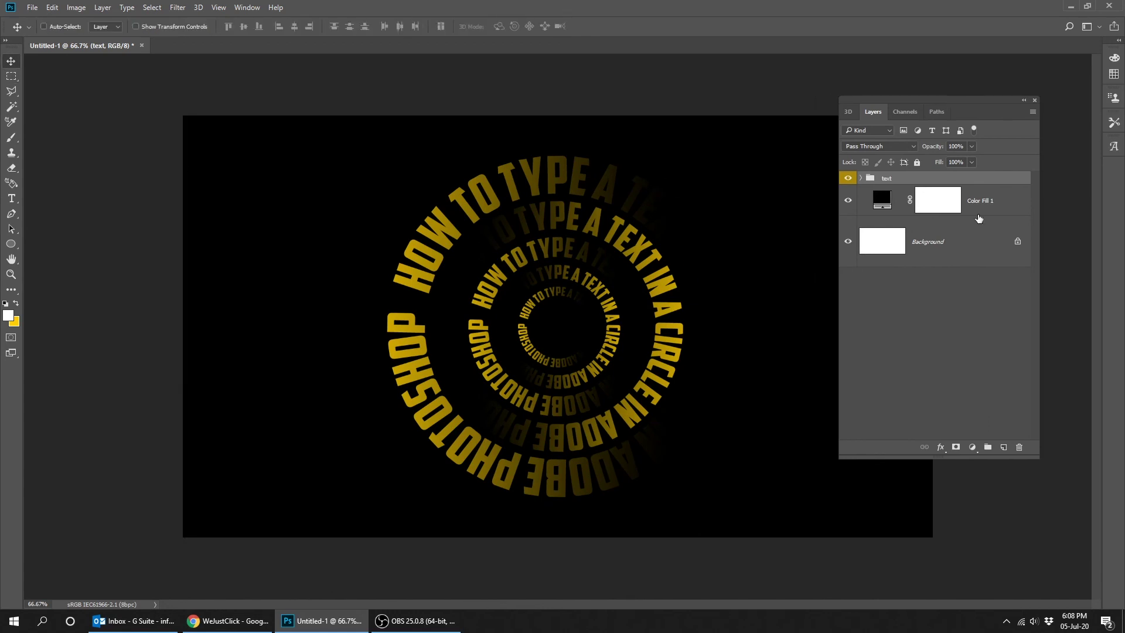
click(979, 218)
click(940, 447)
click(961, 556)
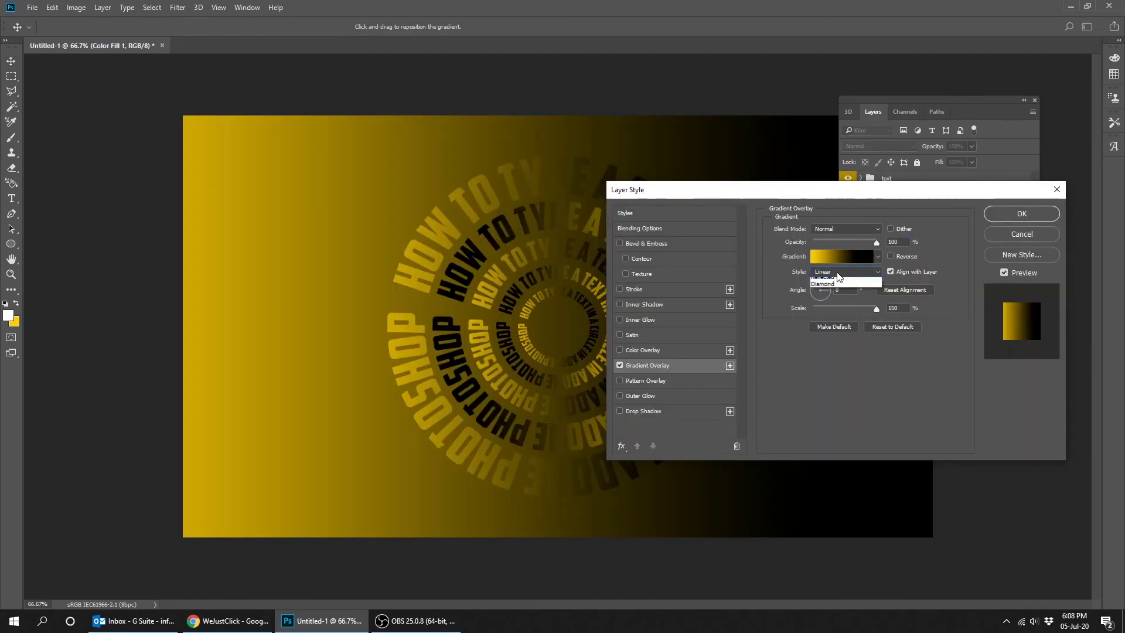
click(854, 259)
click(238, 164)
Step: Add a dotted pattern fill layer at 45% opacity, then view the artwork full-screen
click(1044, 211)
click(940, 348)
key(Escape)
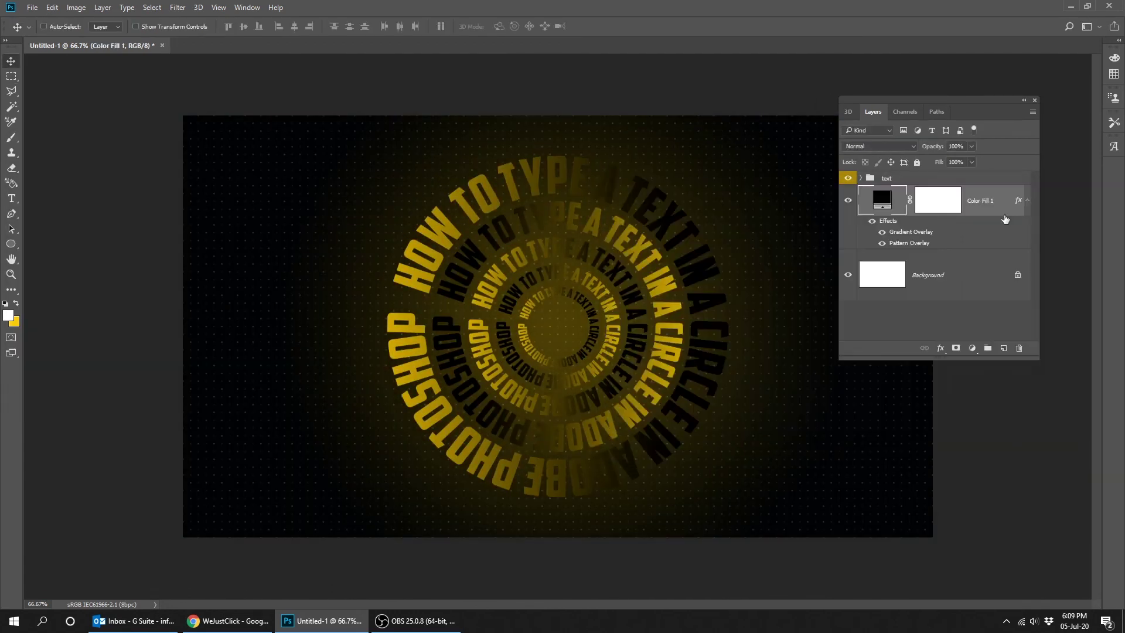
double_click(911, 231)
click(940, 348)
click(971, 146)
drag(972, 158, 939, 158)
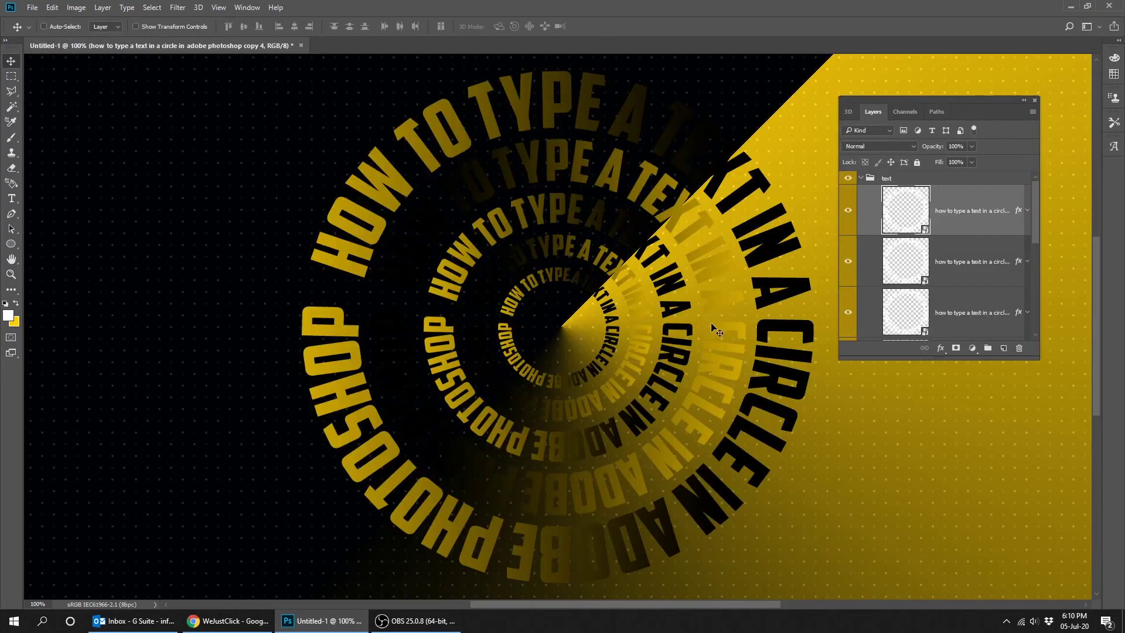
key(Tab)
key(f)
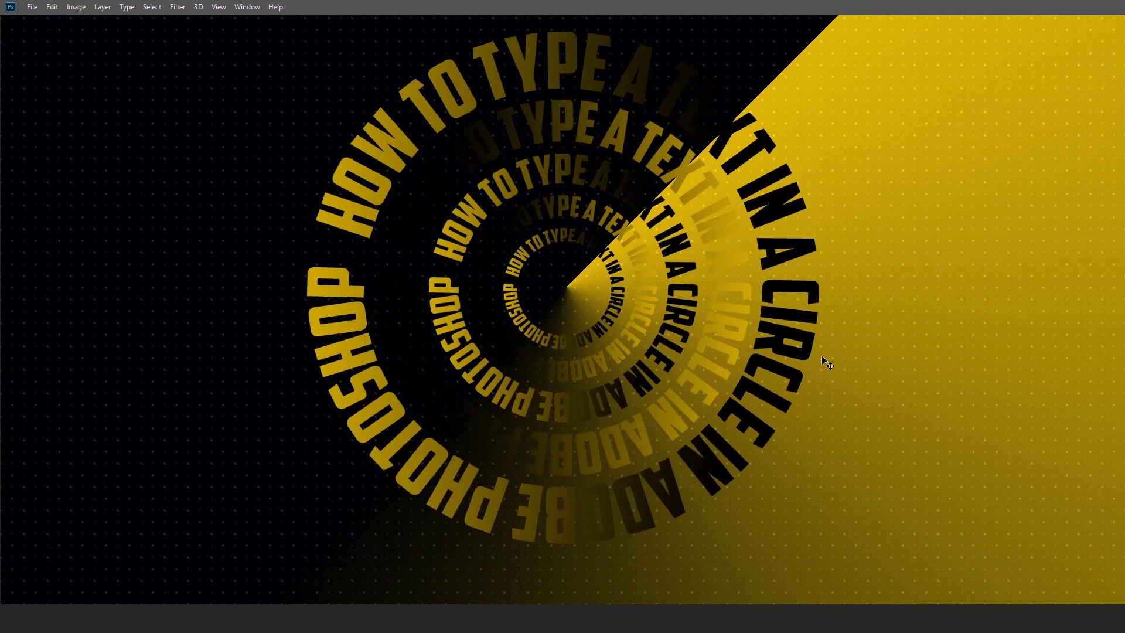